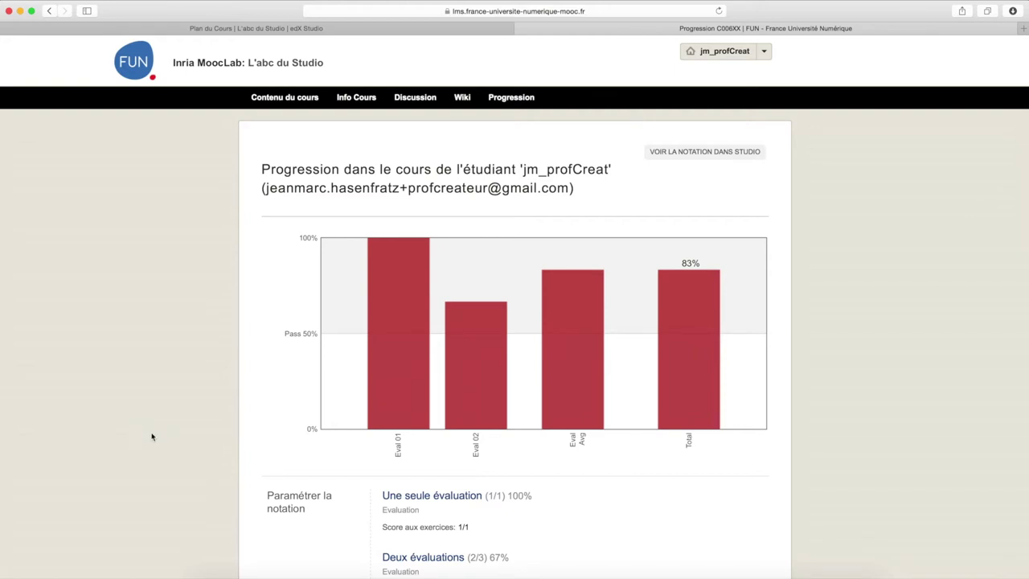
{"action": "scroll", "coordinate": [148, 434], "scroll_direction": "down", "scroll_amount": 3}
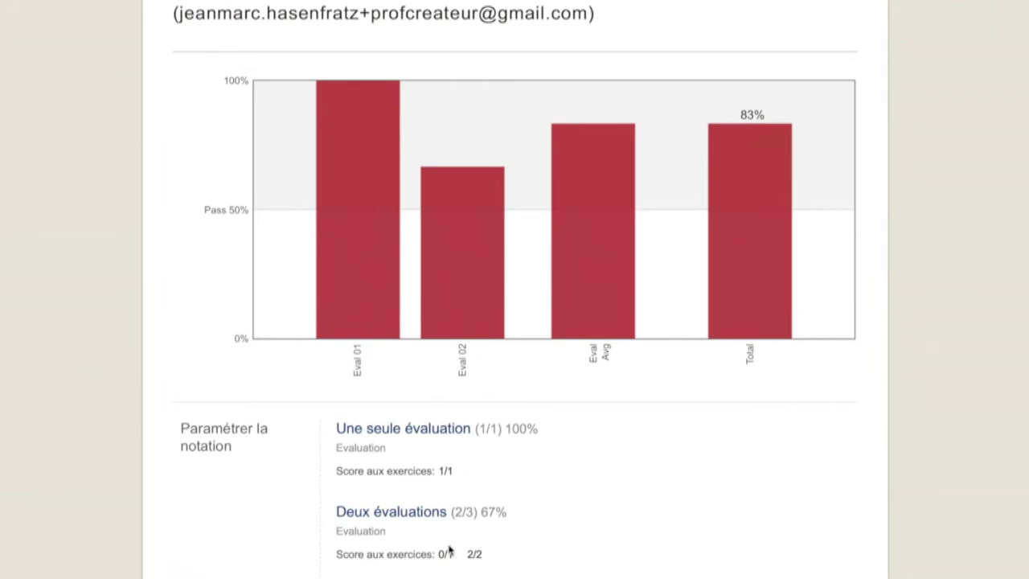
{"action": "scroll", "coordinate": [476, 554], "scroll_direction": "up", "scroll_amount": 1}
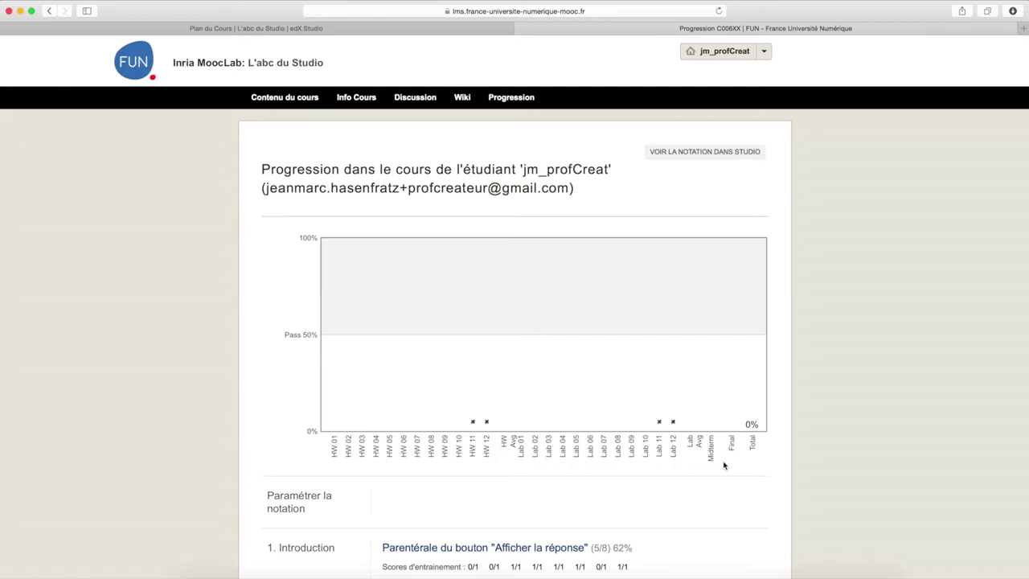
- Switch to edX Studio and delete the Final Exam, Midterm Exam, Lab and Homework assignment types from the course's grading settings
{"action": "left_click", "coordinate": [371, 30]}
{"action": "left_click", "coordinate": [508, 58]}
{"action": "left_click", "coordinate": [504, 102]}
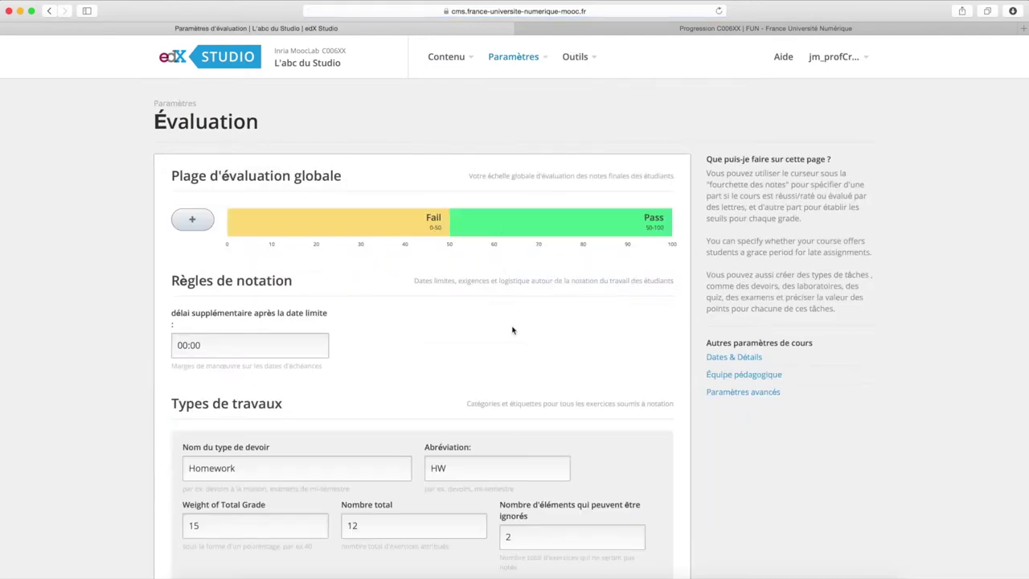
{"action": "scroll", "coordinate": [512, 329], "scroll_direction": "down", "scroll_amount": 5}
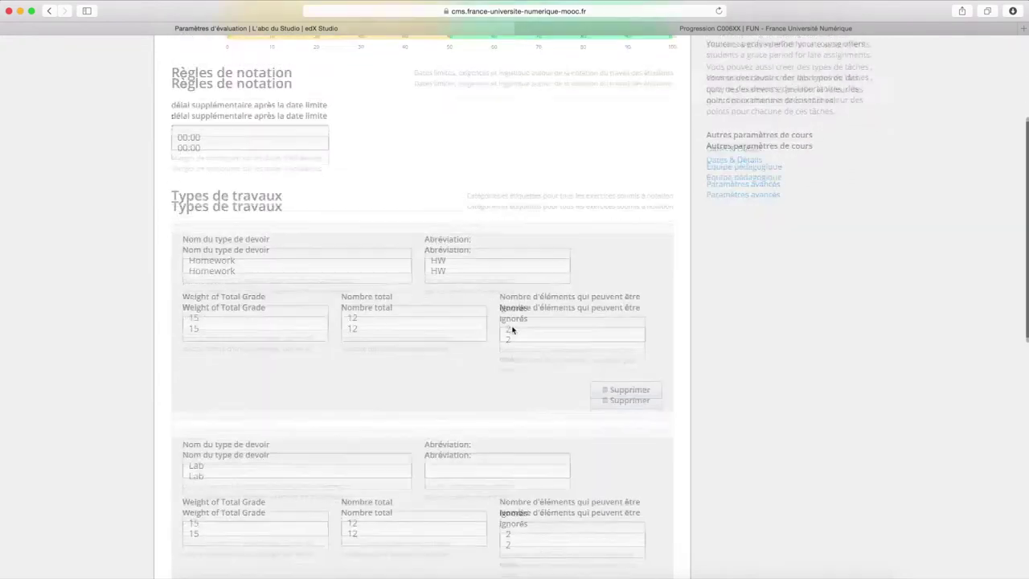
{"action": "scroll", "coordinate": [512, 329], "scroll_direction": "down", "scroll_amount": 10}
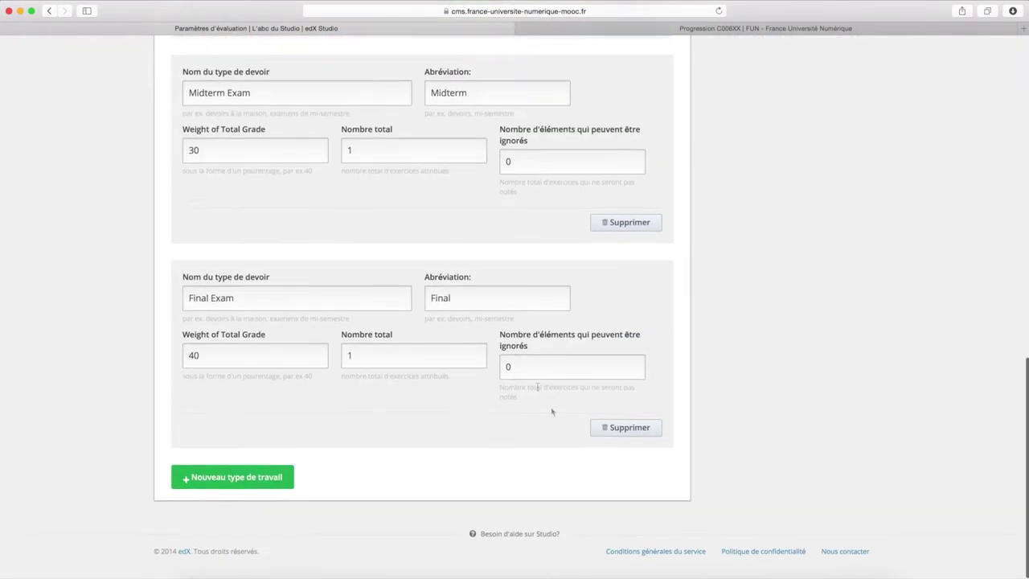
{"action": "left_click", "coordinate": [630, 429]}
{"action": "left_click", "coordinate": [623, 428]}
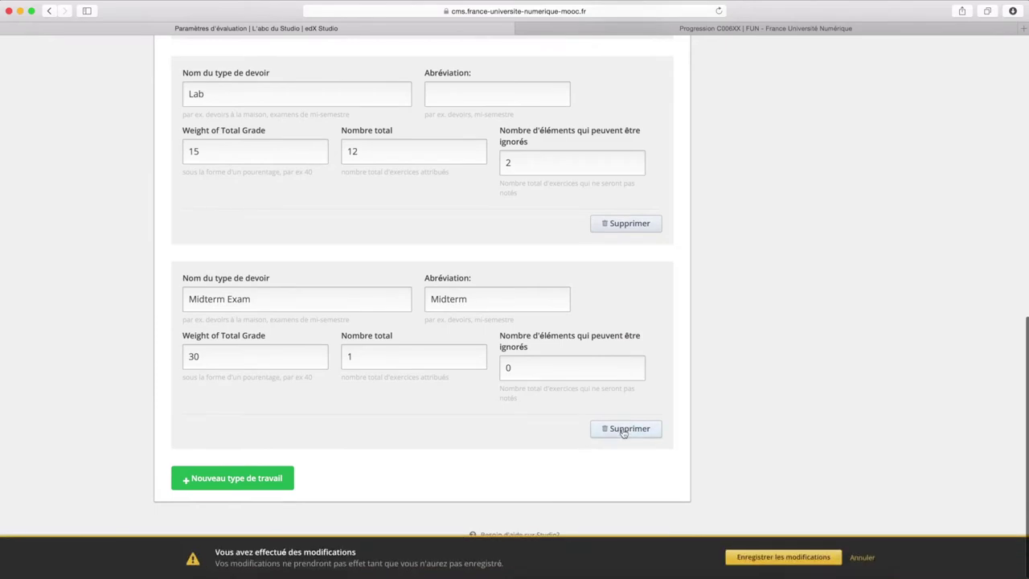
{"action": "left_click", "coordinate": [623, 429]}
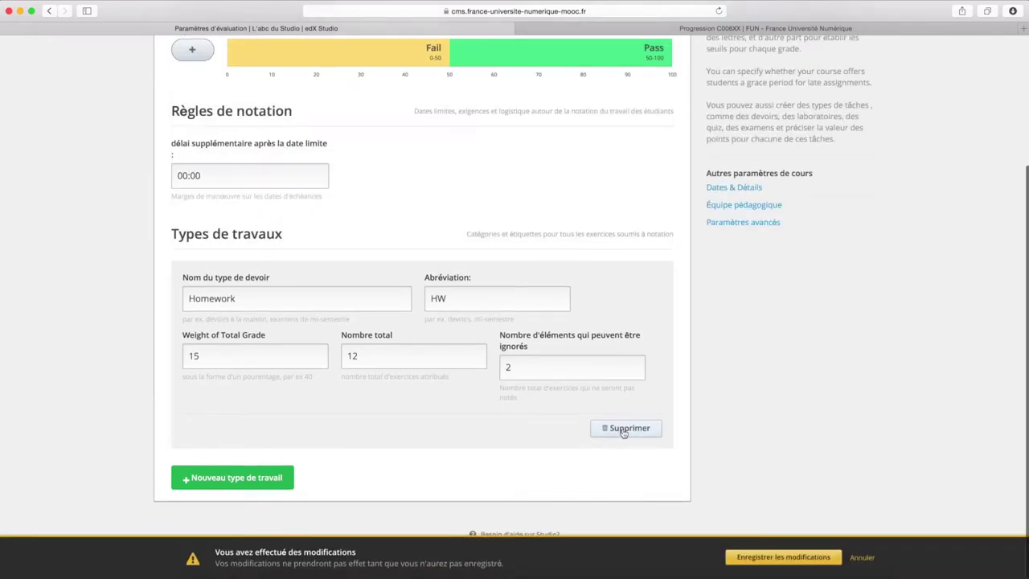
{"action": "left_click", "coordinate": [622, 429]}
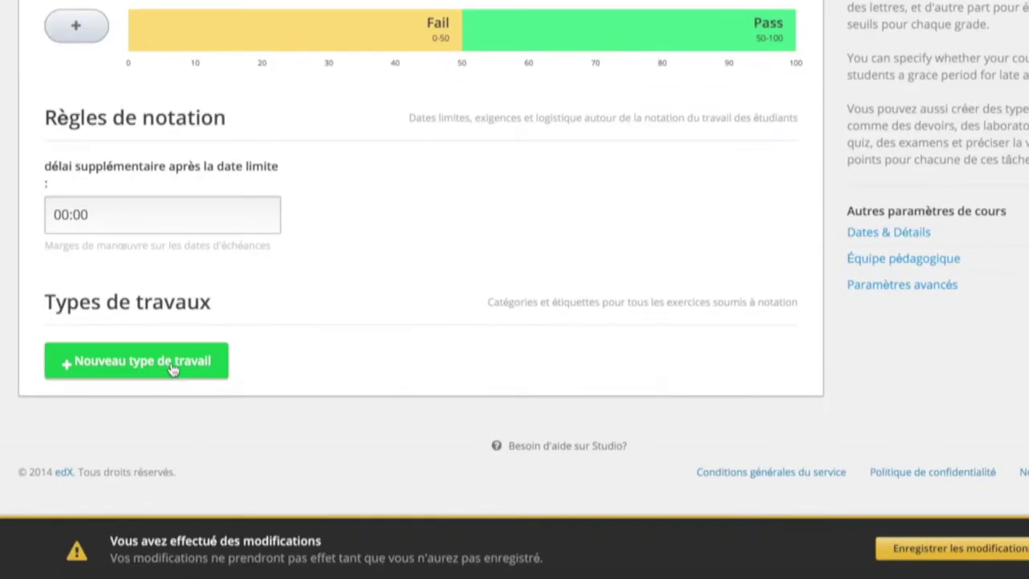
- Add an assignment type named Evaluation, abbreviated Eval, with a weight of 100 and a total number of 2, and save the changes
{"action": "left_click", "coordinate": [257, 435]}
{"action": "type", "text": "Evaluation"}
{"action": "key", "text": "Tab"}
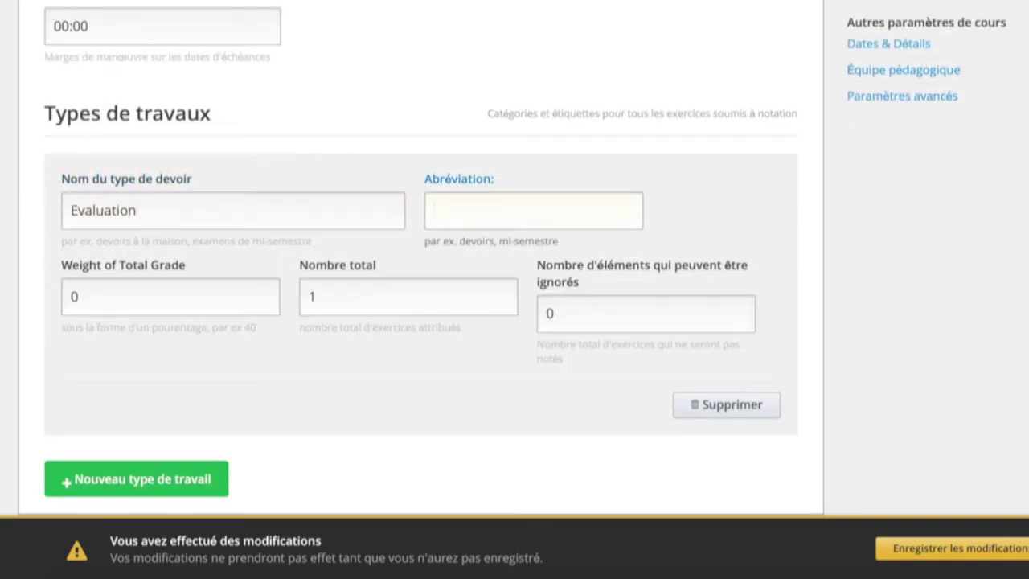
{"action": "type", "text": "Eval"}
{"action": "key", "text": "Tab"}
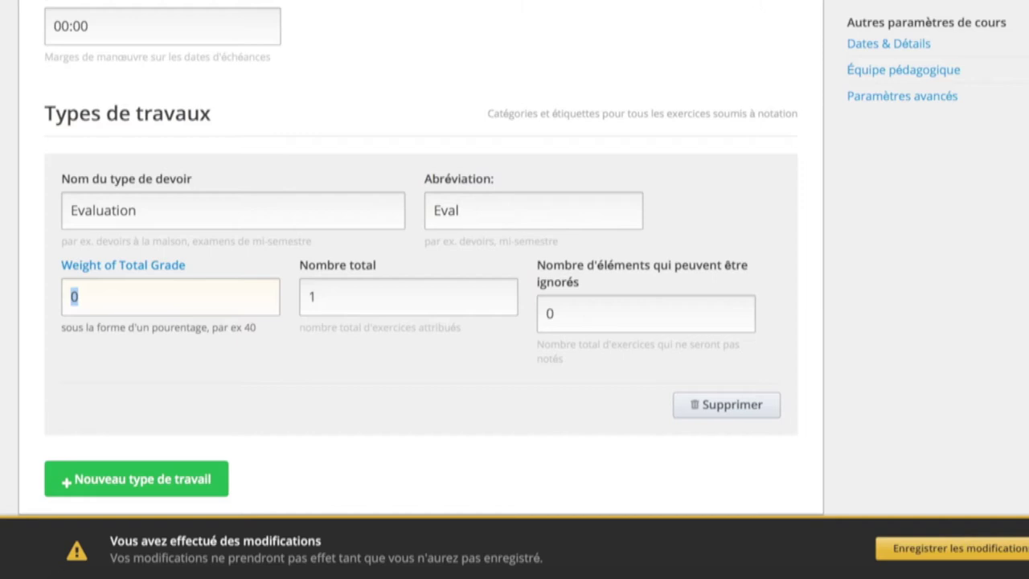
{"action": "type", "text": "100"}
{"action": "key", "text": "Tab"}
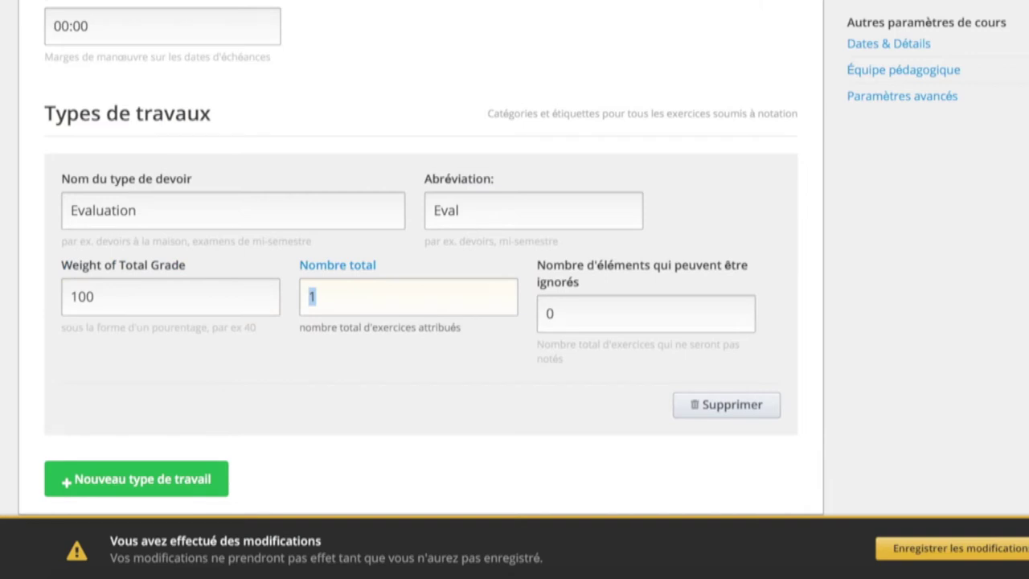
{"action": "type", "text": "2"}
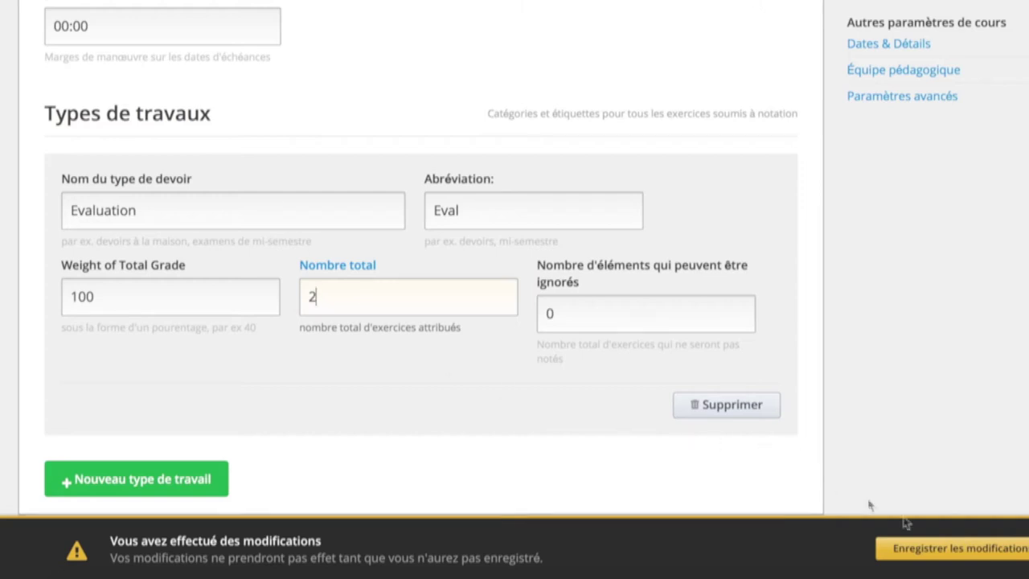
{"action": "left_click", "coordinate": [911, 549]}
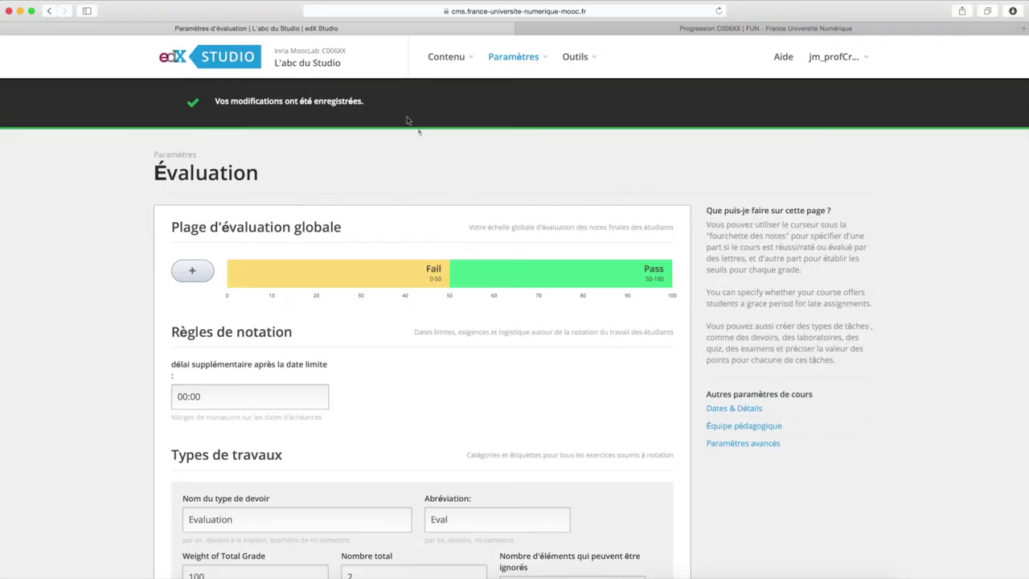
- In the course outline's "Paramétrer la notation" section, add a subsection "Une seule évaluation" containing a unit named "Question #1"
{"action": "left_click", "coordinate": [323, 64]}
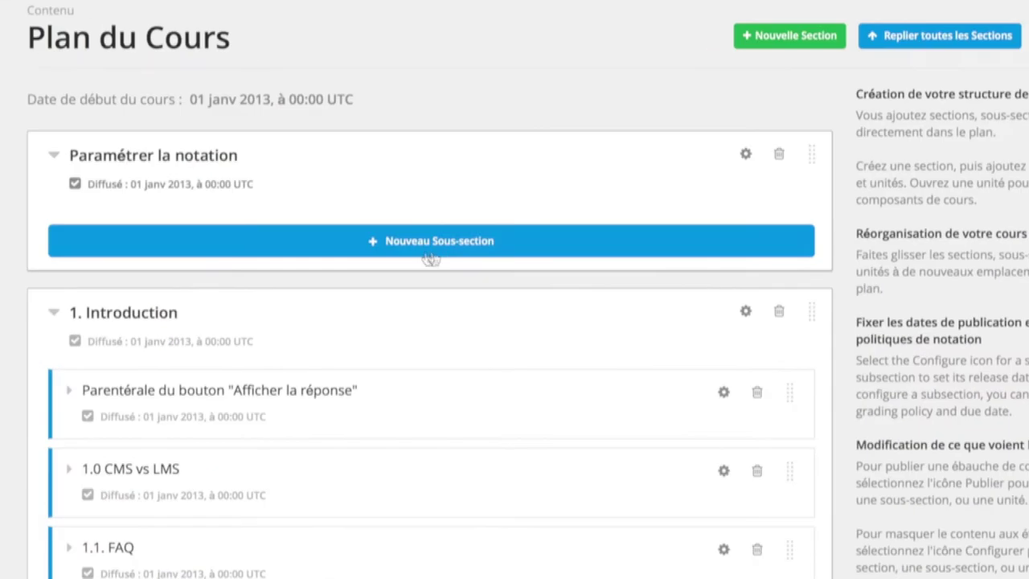
{"action": "left_click", "coordinate": [430, 257]}
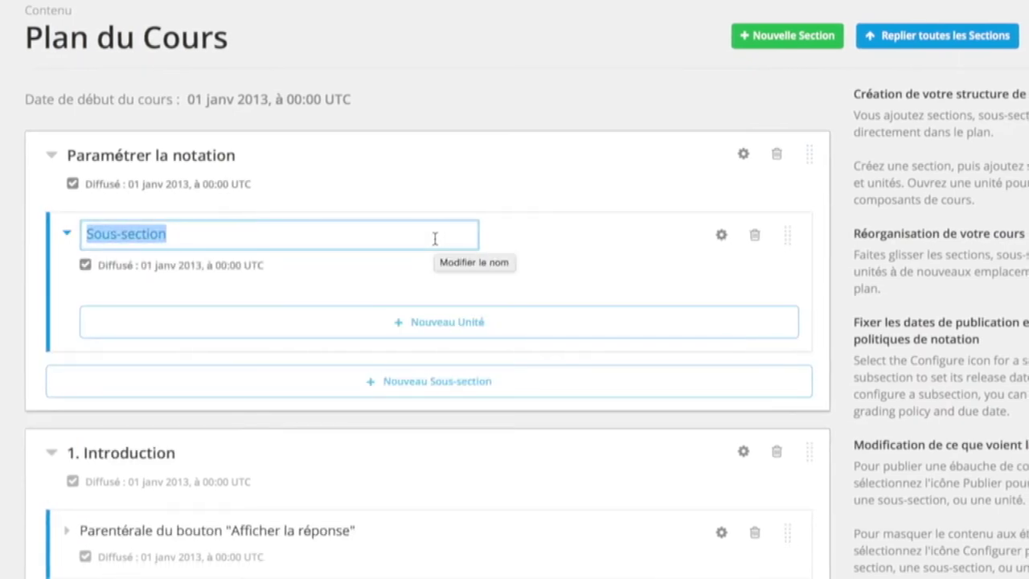
{"action": "type", "text": "Une seule évaluation"}
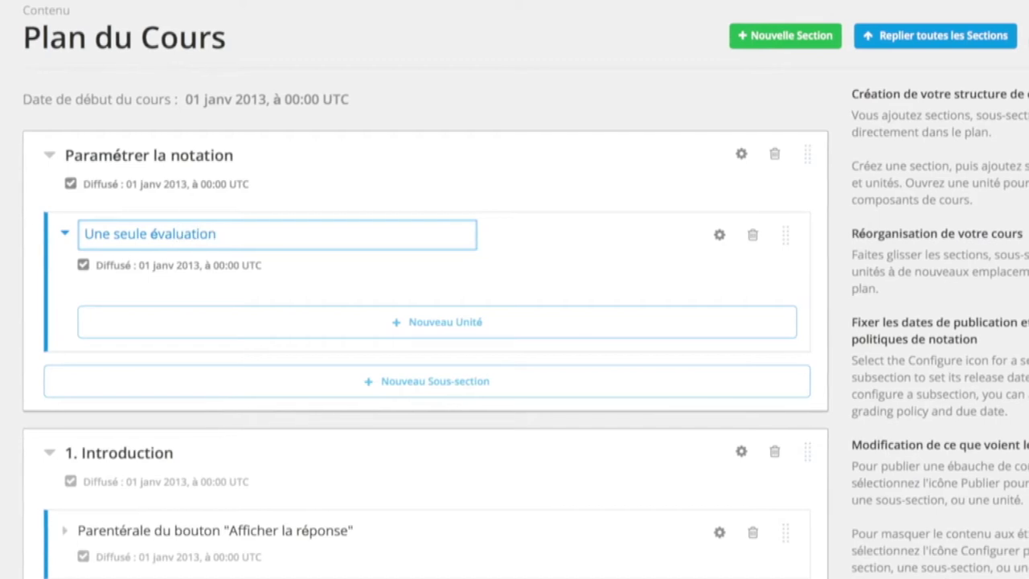
{"action": "left_click", "coordinate": [466, 321]}
{"action": "type", "text": "Question #1"}
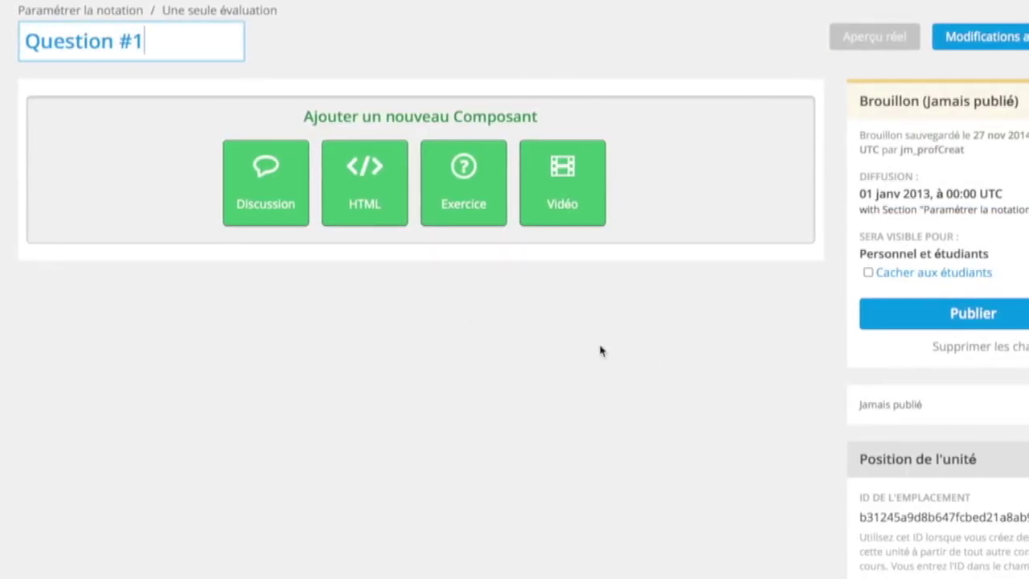
- Add a "Cases à cocher" exercise to the unit and set its display name to "Première question"
{"action": "left_click", "coordinate": [486, 201]}
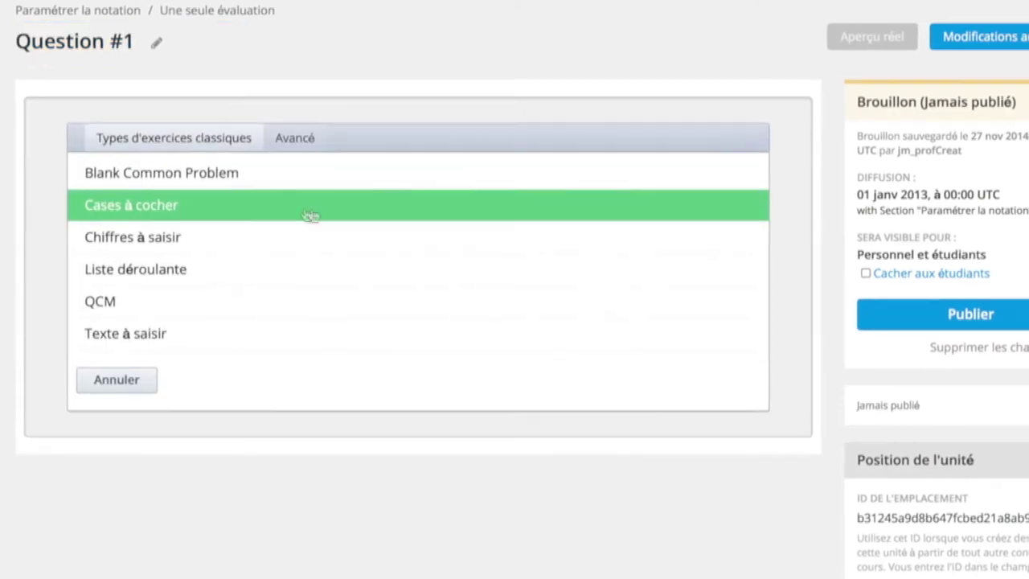
{"action": "left_click", "coordinate": [268, 212]}
{"action": "left_click", "coordinate": [672, 114]}
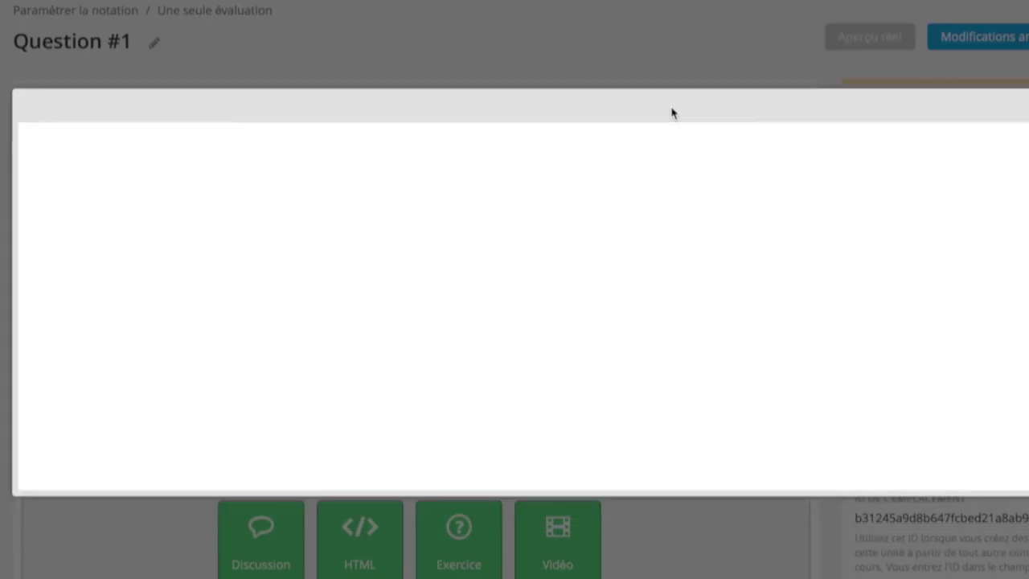
{"action": "left_click", "coordinate": [977, 111]}
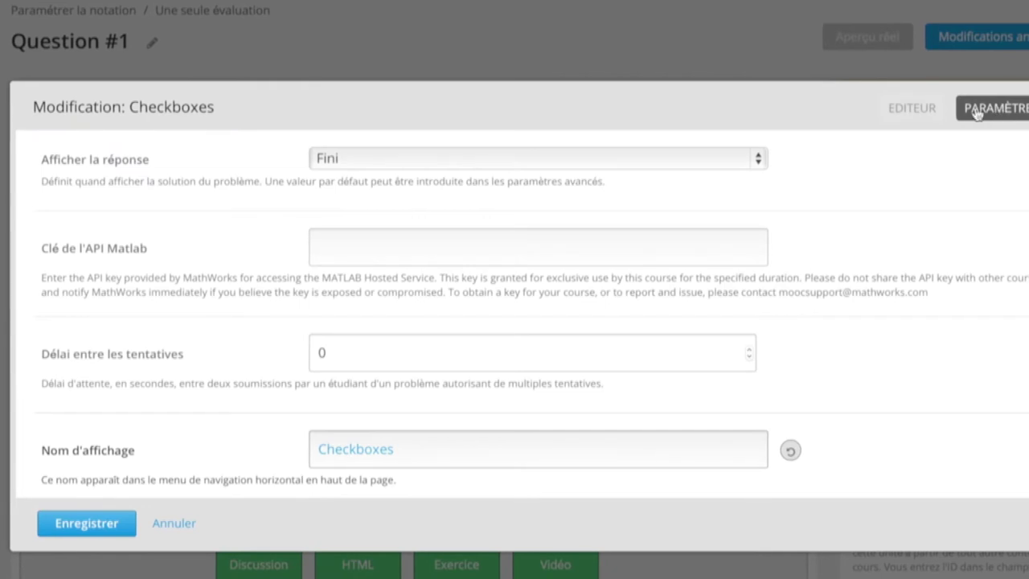
{"action": "scroll", "coordinate": [506, 351], "scroll_direction": "down", "scroll_amount": 3}
{"action": "double_click", "coordinate": [443, 288]}
{"action": "type", "text": "Première question"}
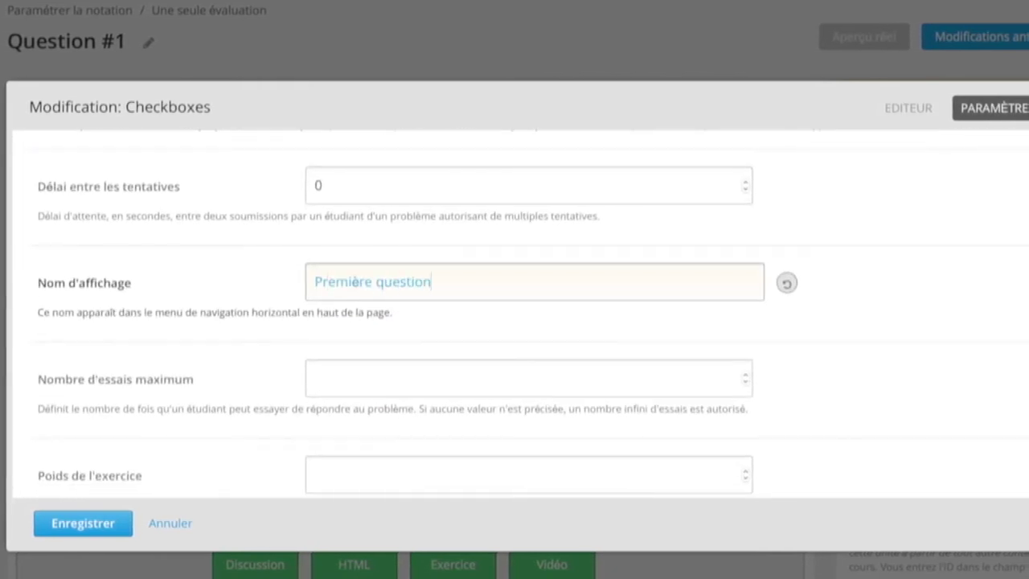
- Limit the exercise to a maximum of 2 attempts, save its settings and publish the unit
{"action": "scroll", "coordinate": [286, 361], "scroll_direction": "down", "scroll_amount": 2}
{"action": "left_click", "coordinate": [340, 295]}
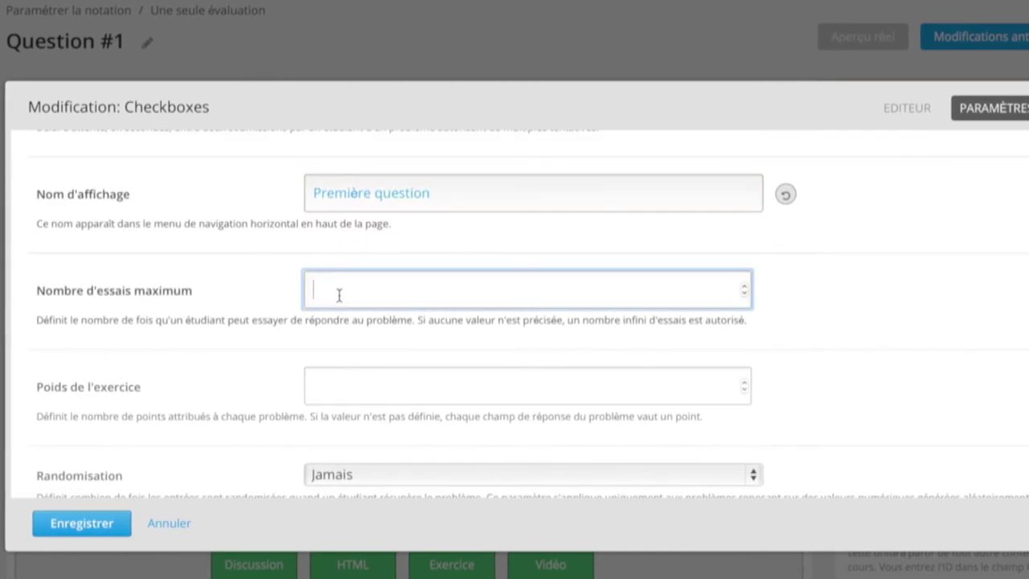
{"action": "type", "text": "2"}
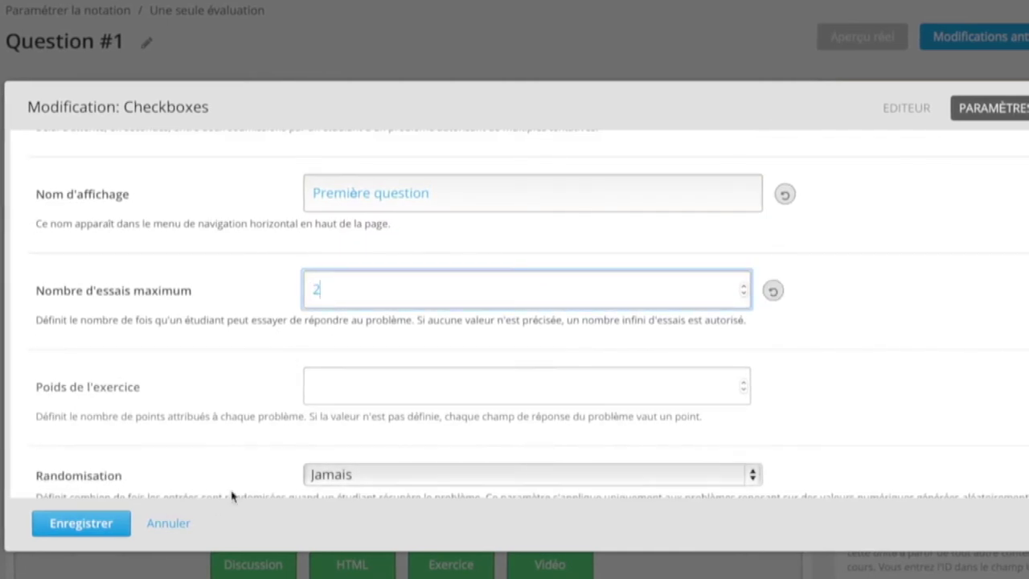
{"action": "left_click", "coordinate": [108, 523]}
{"action": "left_click", "coordinate": [807, 318]}
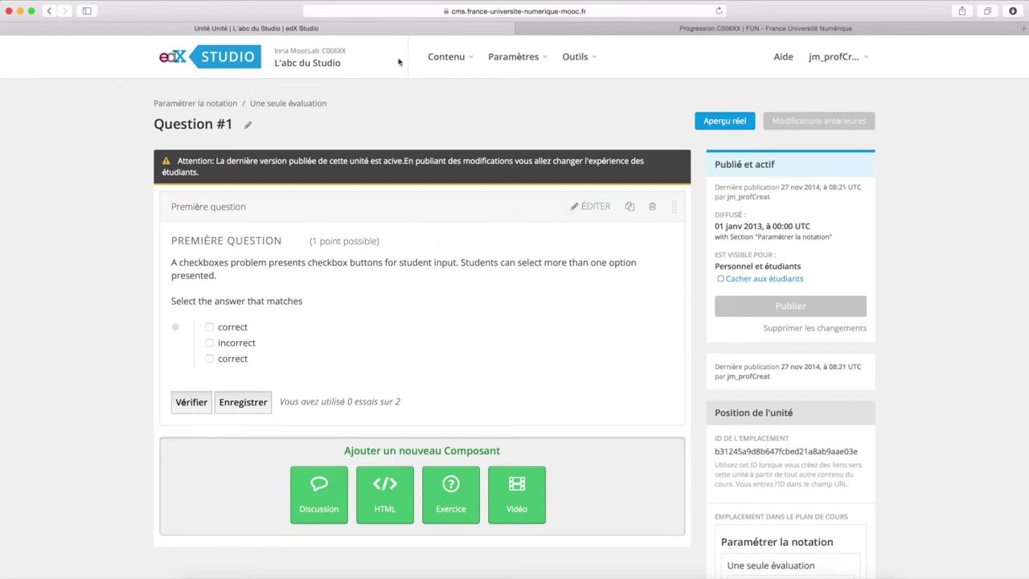
- In the course outline, set the "Une seule évaluation" subsection to be graded as Evaluation and save its settings
{"action": "left_click", "coordinate": [308, 64]}
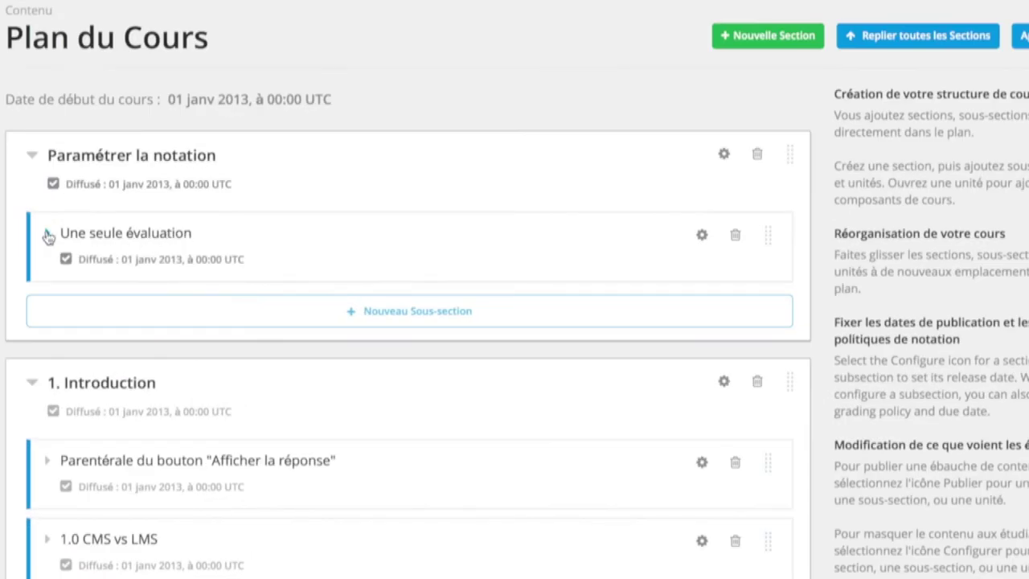
{"action": "left_click", "coordinate": [47, 235]}
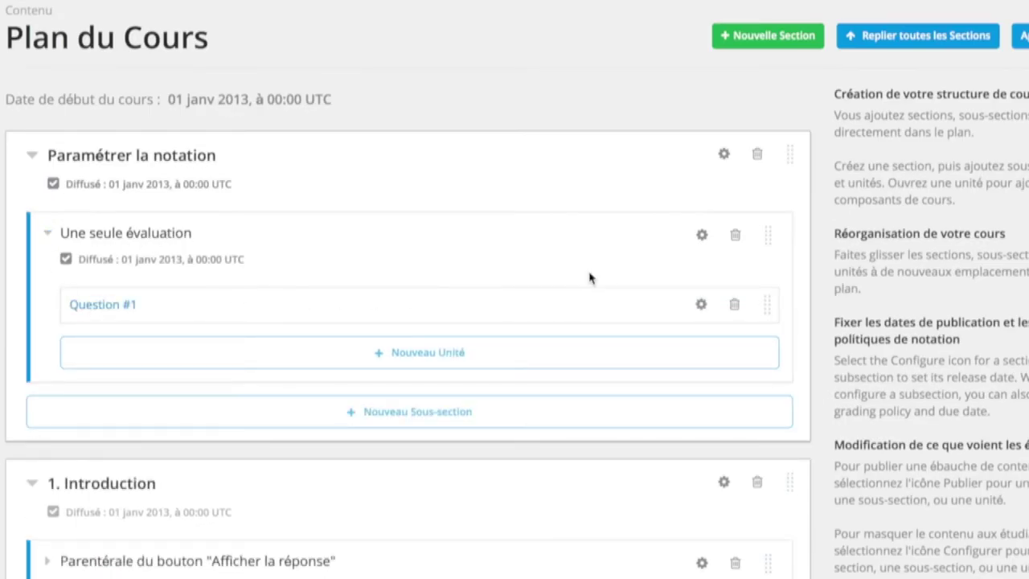
{"action": "left_click", "coordinate": [703, 236]}
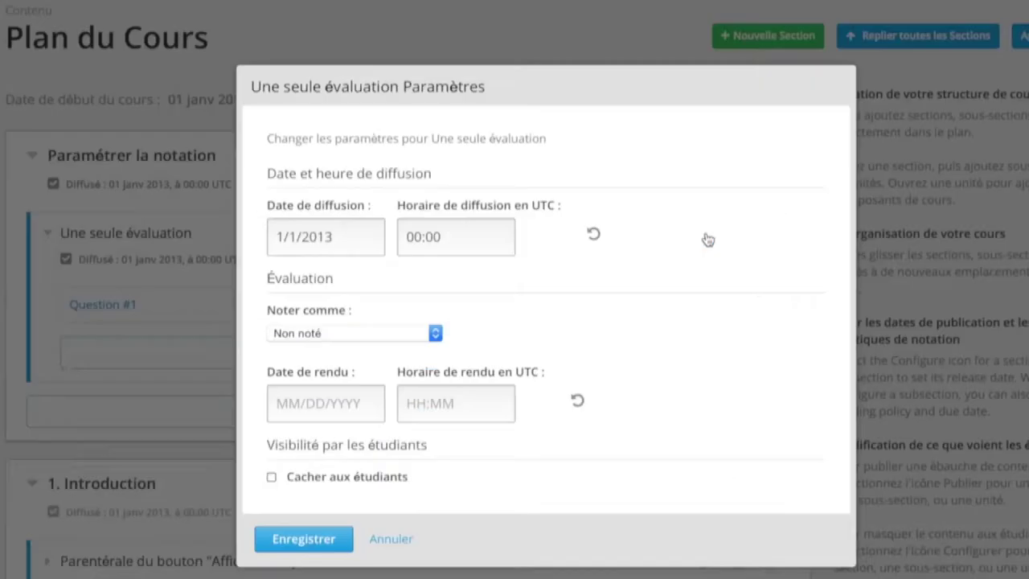
{"action": "left_click", "coordinate": [382, 334]}
{"action": "left_click", "coordinate": [378, 351]}
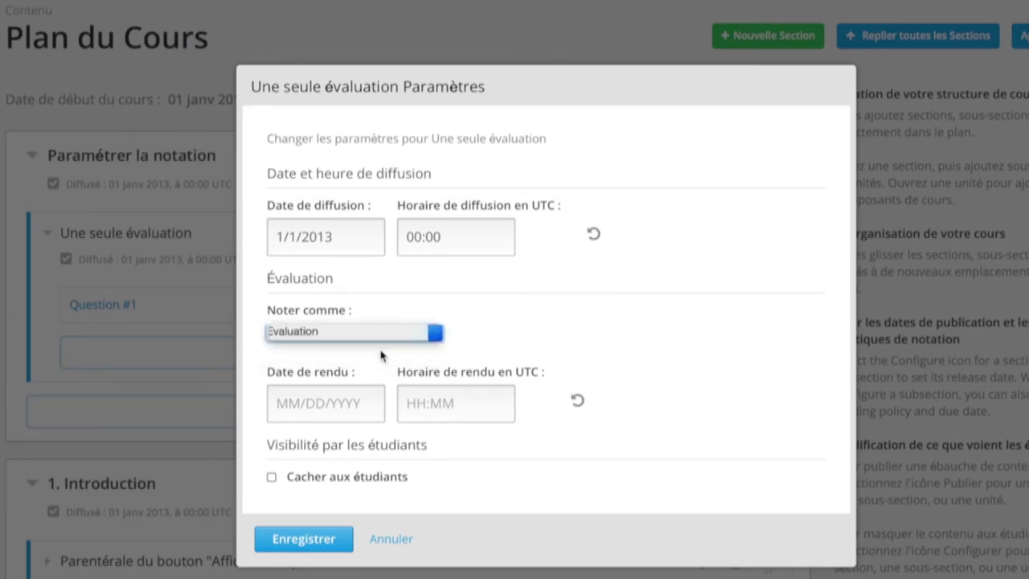
{"action": "left_click", "coordinate": [332, 545]}
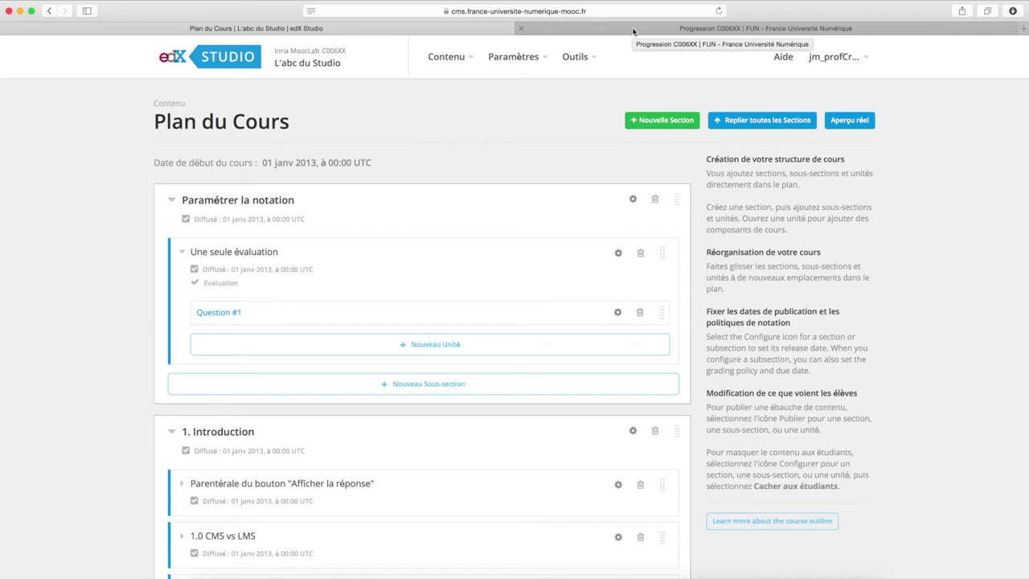
- Switch to the FUN course site, open "Une seule évaluation" under "Paramétrer la notation" and submit the question with only "incorrect" ticked
{"action": "left_click", "coordinate": [633, 31]}
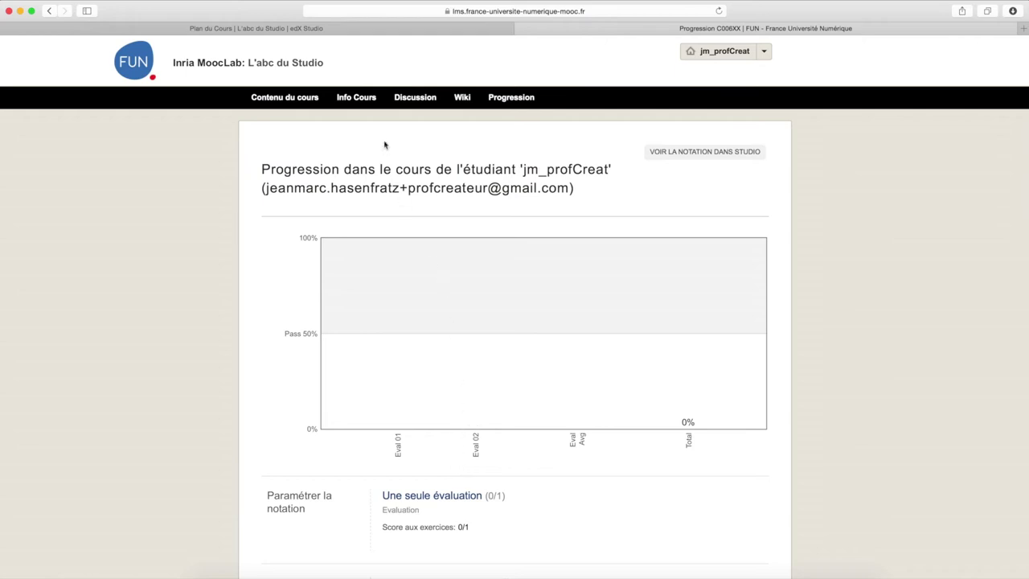
{"action": "left_click", "coordinate": [287, 98]}
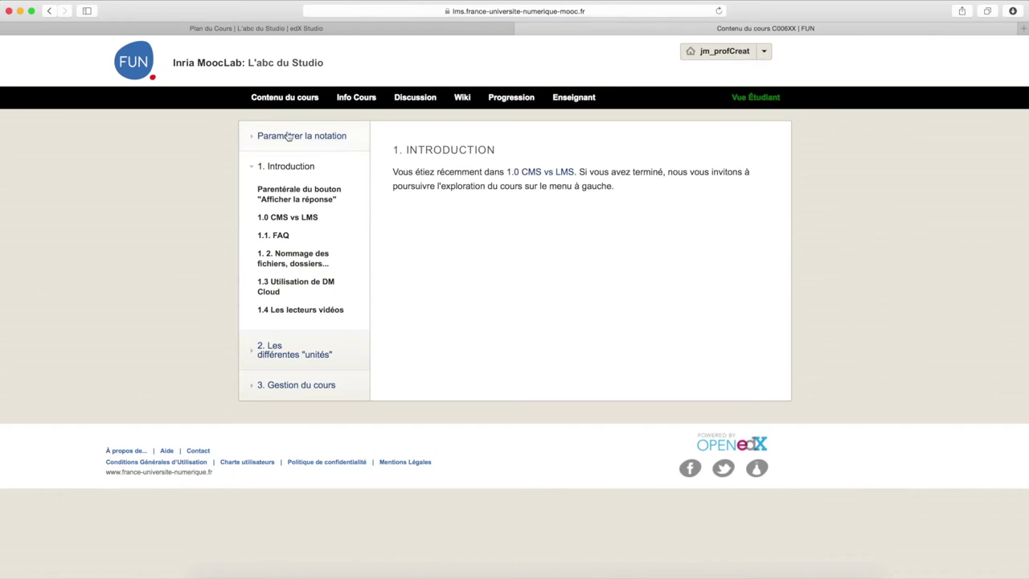
{"action": "left_click", "coordinate": [284, 137]}
{"action": "left_click", "coordinate": [275, 163]}
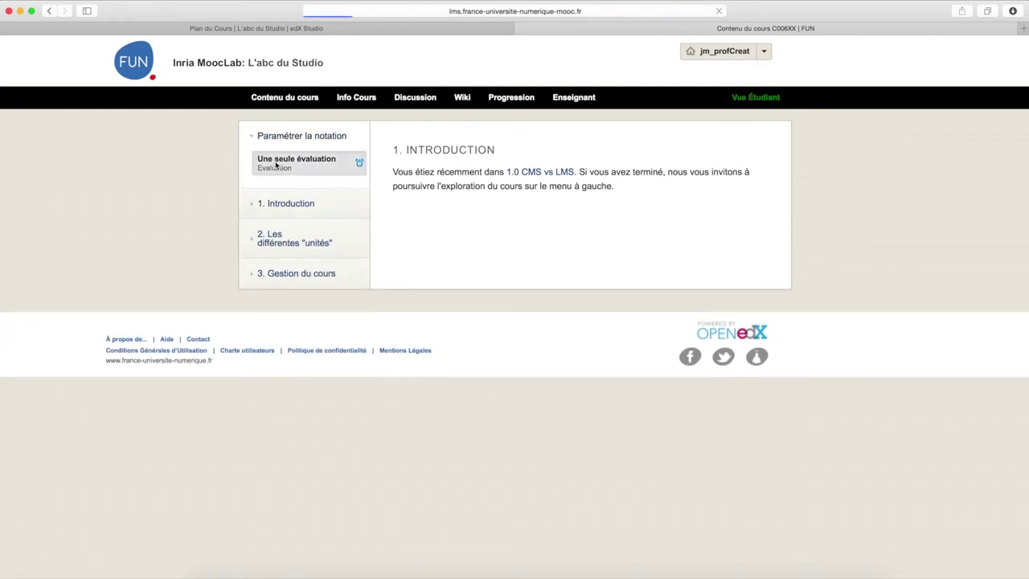
{"action": "left_click", "coordinate": [431, 297]}
{"action": "left_click", "coordinate": [415, 358]}
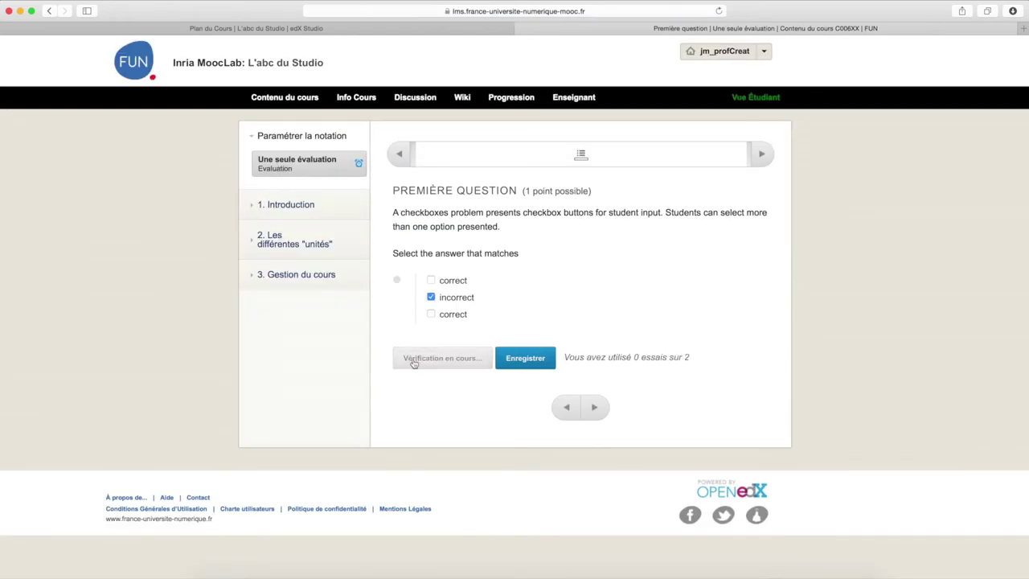
- Resubmit the question with only the two "correct" options ticked, and open the student's progress page
{"action": "left_click", "coordinate": [431, 314]}
{"action": "left_click", "coordinate": [431, 281]}
{"action": "left_click", "coordinate": [430, 298]}
{"action": "left_click", "coordinate": [454, 359]}
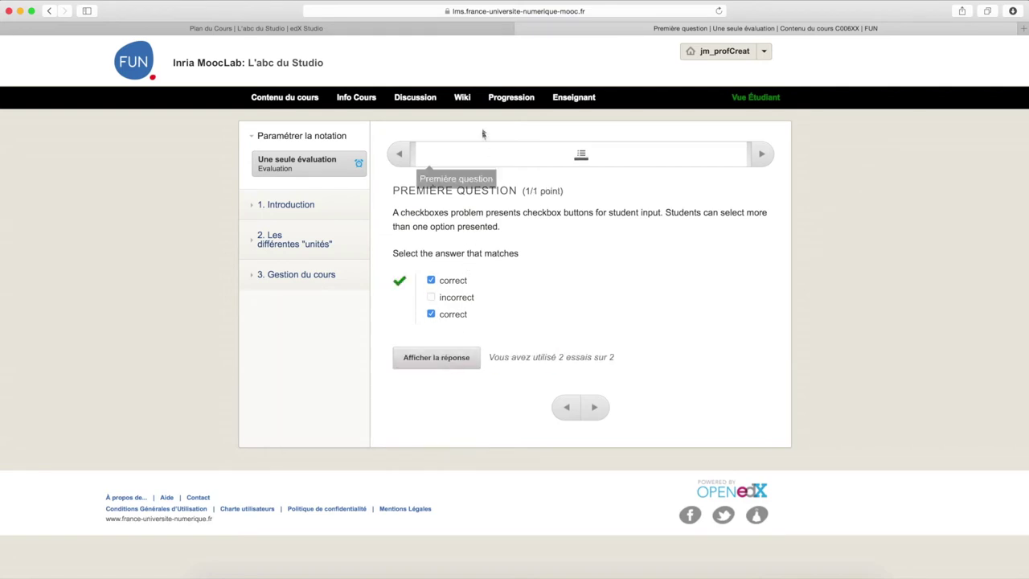
{"action": "left_click", "coordinate": [506, 99]}
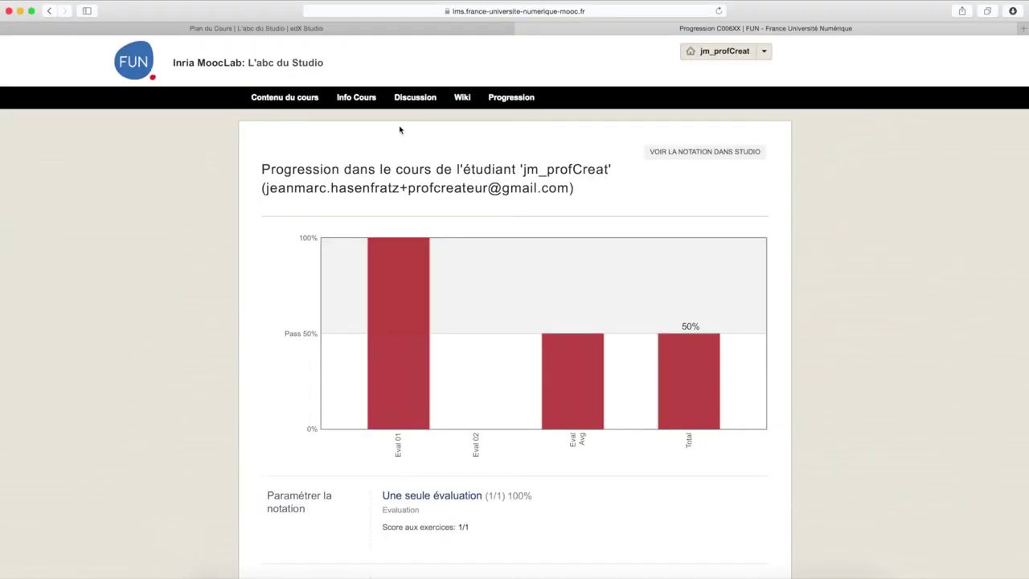
- Switch to edX Studio and add a subsection named "Deux évaluations" to the "Paramétrer la notation" section
{"action": "left_click", "coordinate": [330, 29]}
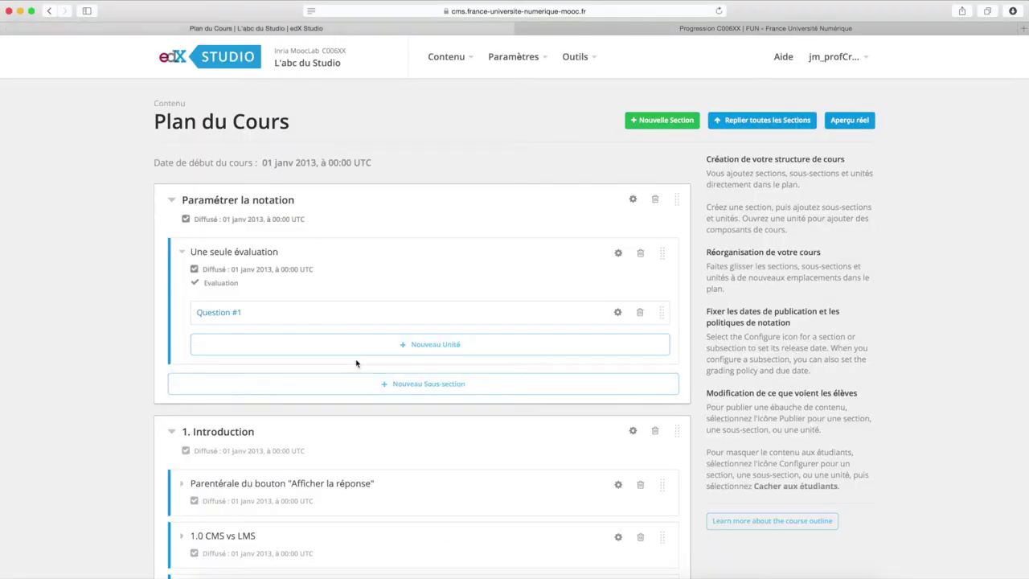
{"action": "left_click", "coordinate": [383, 385]}
{"action": "type", "text": "Deux"}
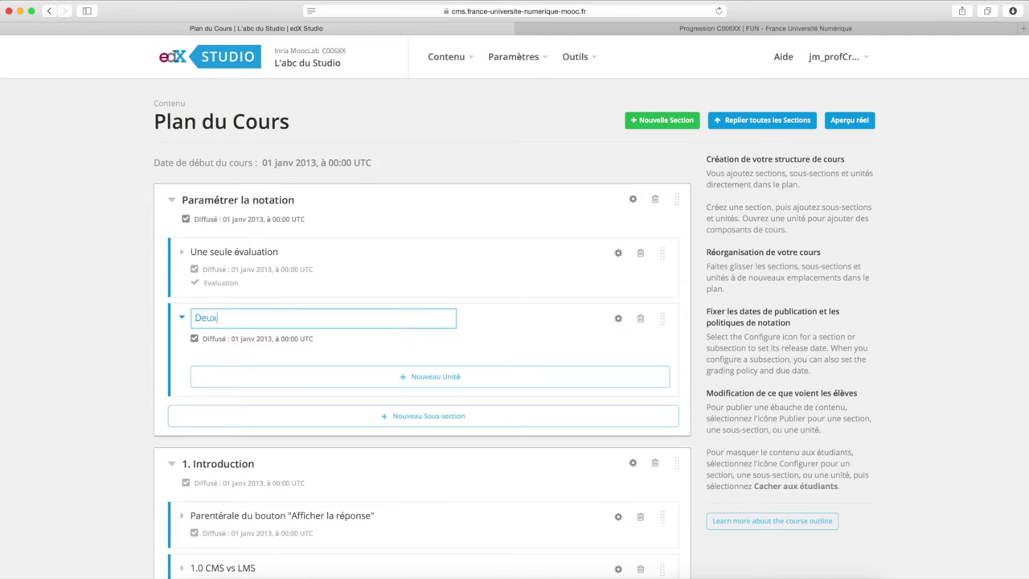
{"action": "type", "text": " évaluations"}
- Create a unit named "Question #2" in "Deux évaluations" and add a Checkboxes exercise to it
{"action": "left_click", "coordinate": [419, 383]}
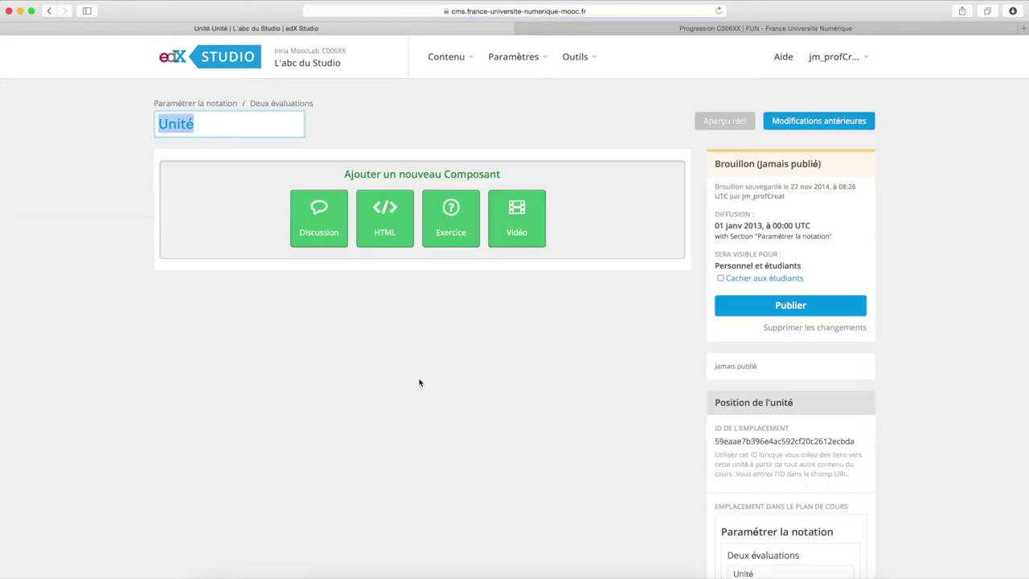
{"action": "type", "text": "Question #2"}
{"action": "left_click", "coordinate": [450, 219]}
{"action": "left_click", "coordinate": [390, 234]}
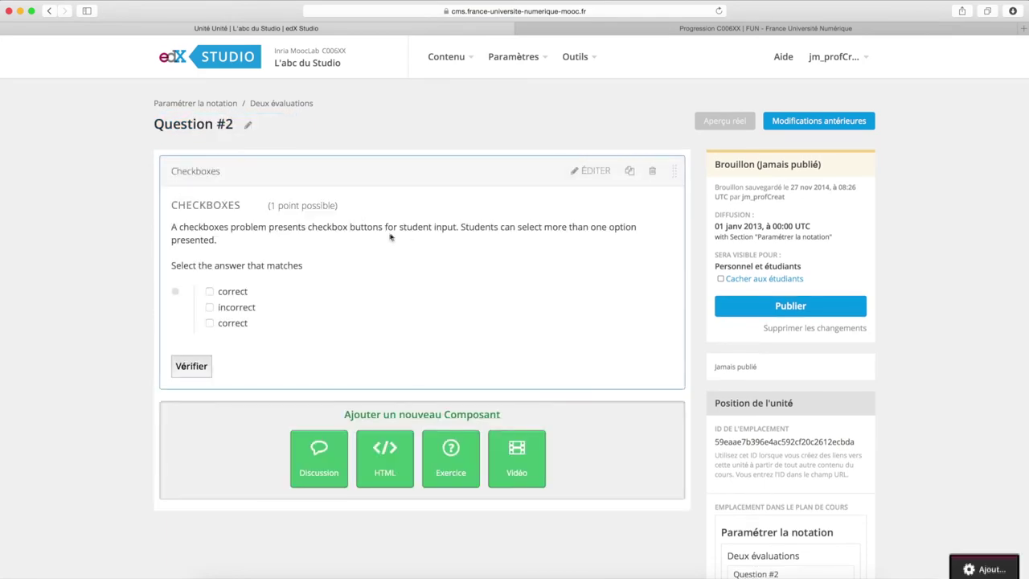
- Open the settings of the Checkboxes exercise in Question #2 and set its display name to "Deuxième question"
{"action": "left_click", "coordinate": [590, 171]}
{"action": "left_click", "coordinate": [813, 168]}
{"action": "scroll", "coordinate": [441, 314], "scroll_direction": "down", "scroll_amount": 3}
{"action": "double_click", "coordinate": [352, 303]}
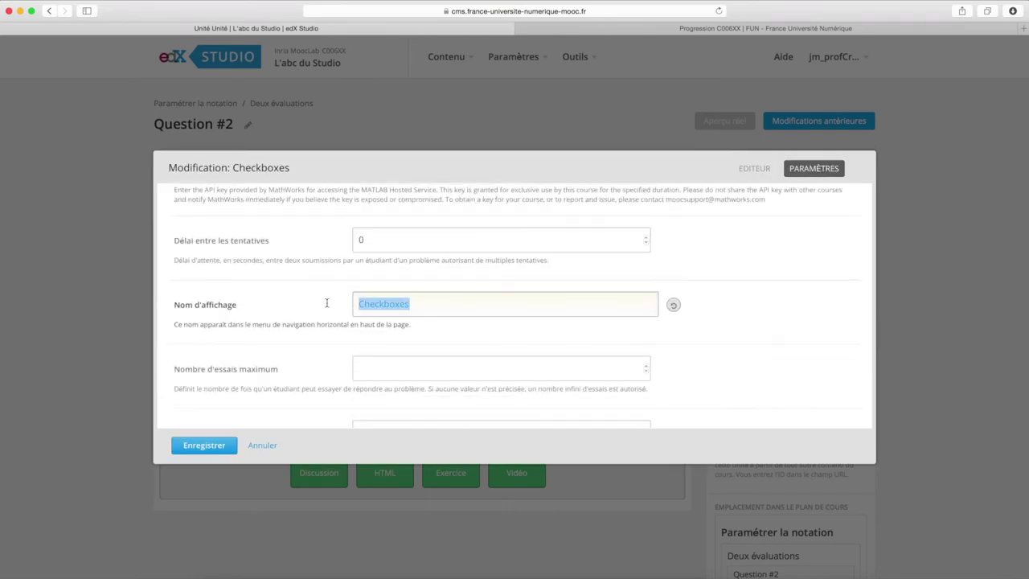
{"action": "type", "text": "Deuxième question"}
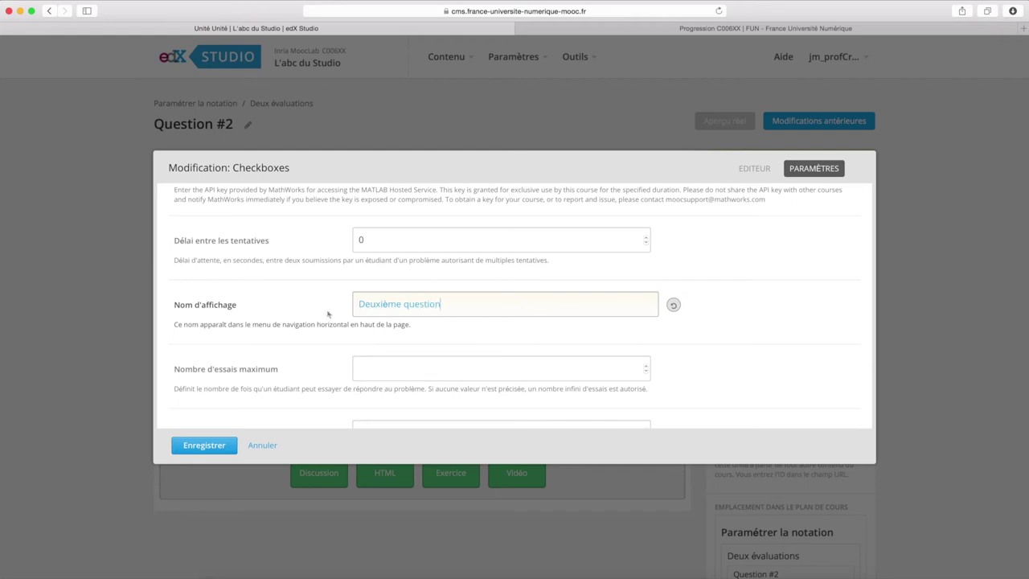
- Limit the second question to a maximum of 1 attempt, save its settings and publish the unit
{"action": "scroll", "coordinate": [346, 346], "scroll_direction": "down", "scroll_amount": 2}
{"action": "left_click", "coordinate": [382, 301]}
{"action": "type", "text": "1"}
{"action": "left_click", "coordinate": [214, 448]}
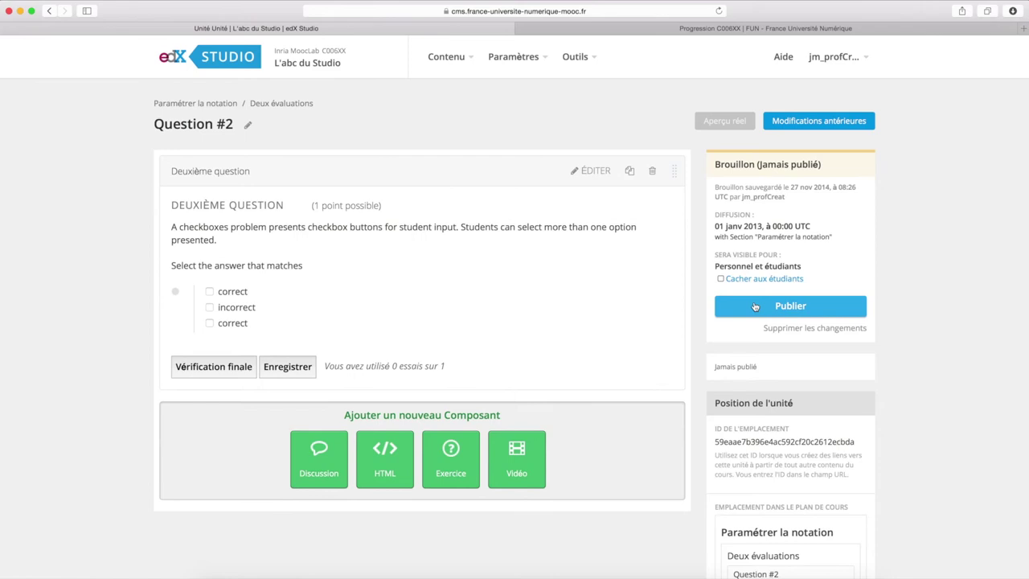
{"action": "left_click", "coordinate": [755, 306]}
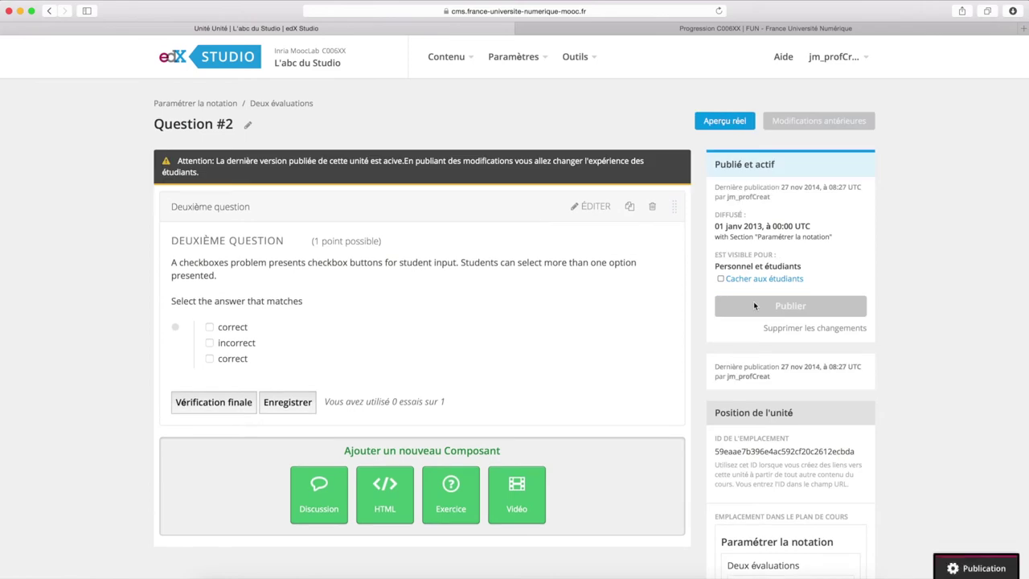
- From the course outline, add a unit named "Question #3" to "Deux évaluations" and insert a Checkboxes exercise
{"action": "left_click", "coordinate": [315, 64]}
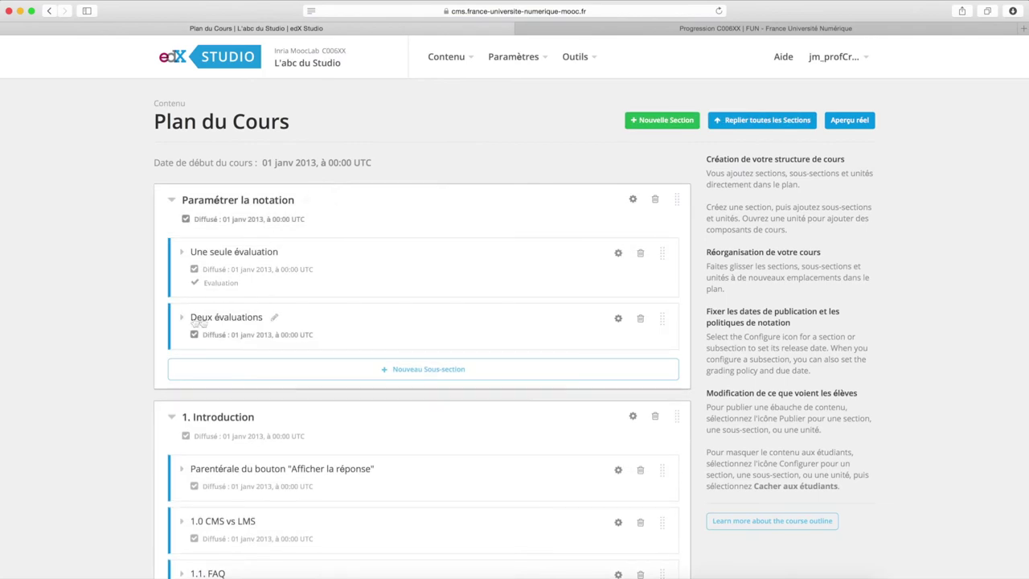
{"action": "left_click", "coordinate": [197, 323]}
{"action": "left_click", "coordinate": [247, 399]}
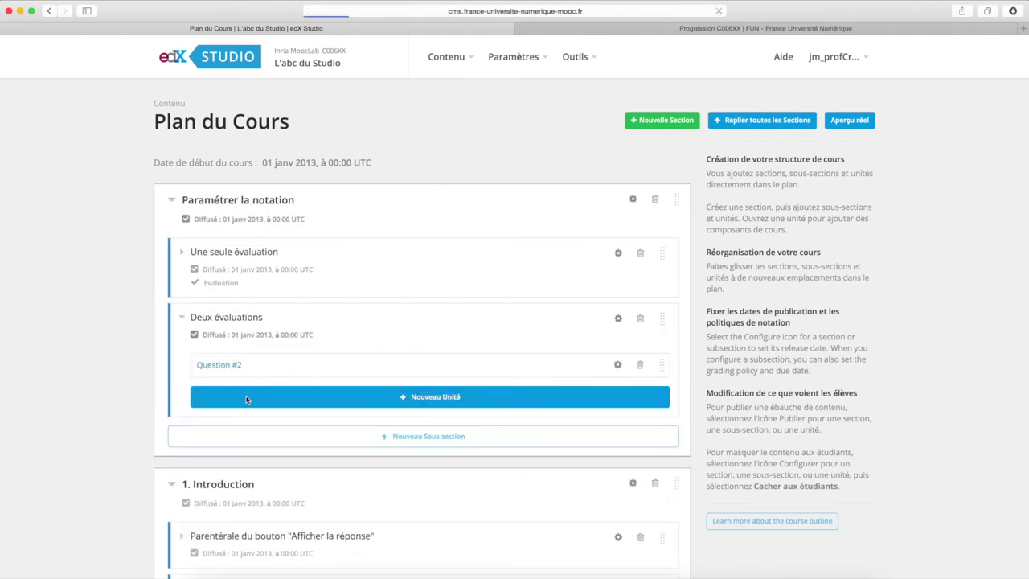
{"action": "type", "text": "Question #3"}
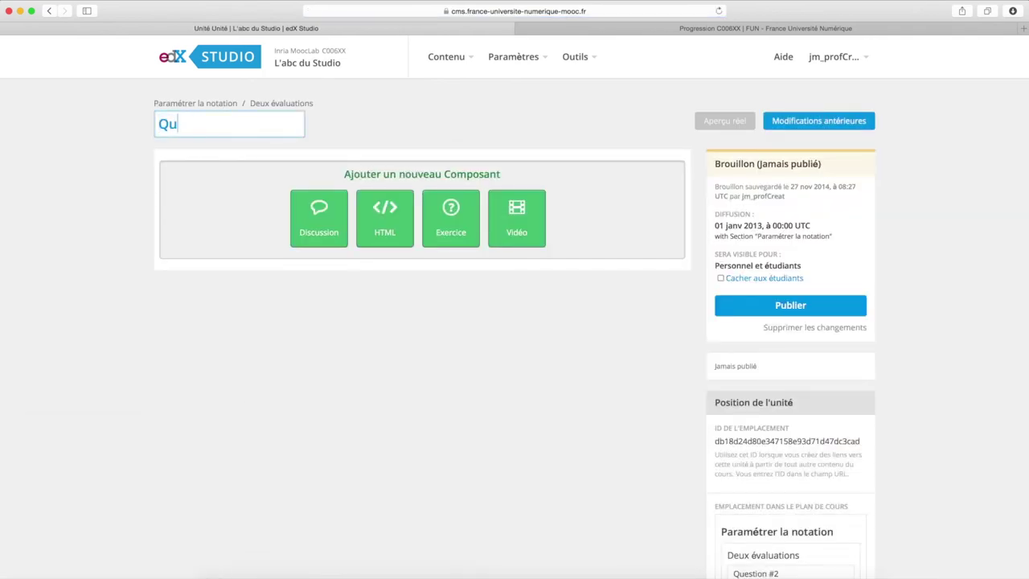
{"action": "left_click", "coordinate": [443, 241]}
{"action": "left_click", "coordinate": [336, 235]}
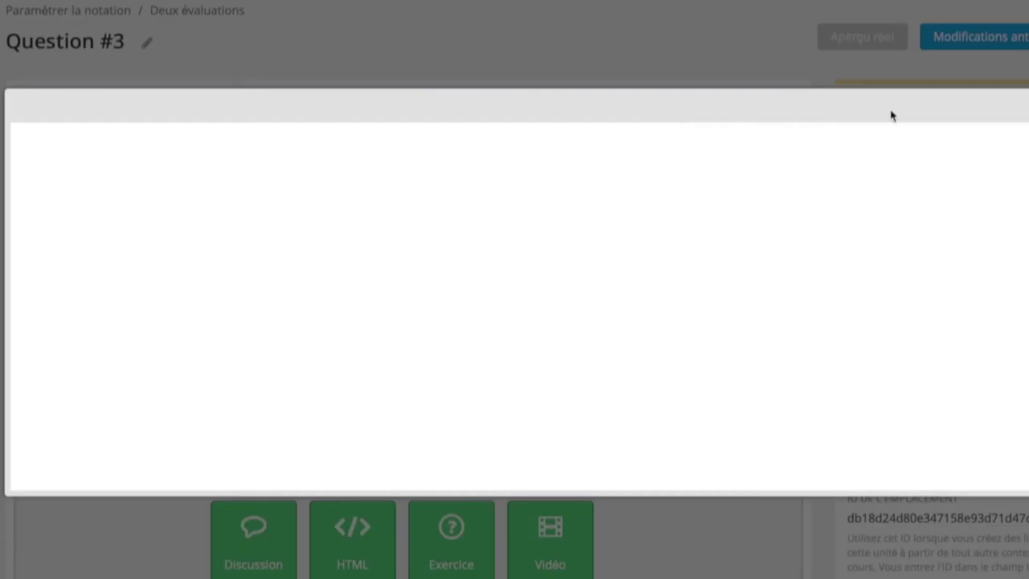
- In the new exercise's settings, set the display name to "Troisième question" and the maximum number of attempts to 1
{"action": "left_click", "coordinate": [975, 111]}
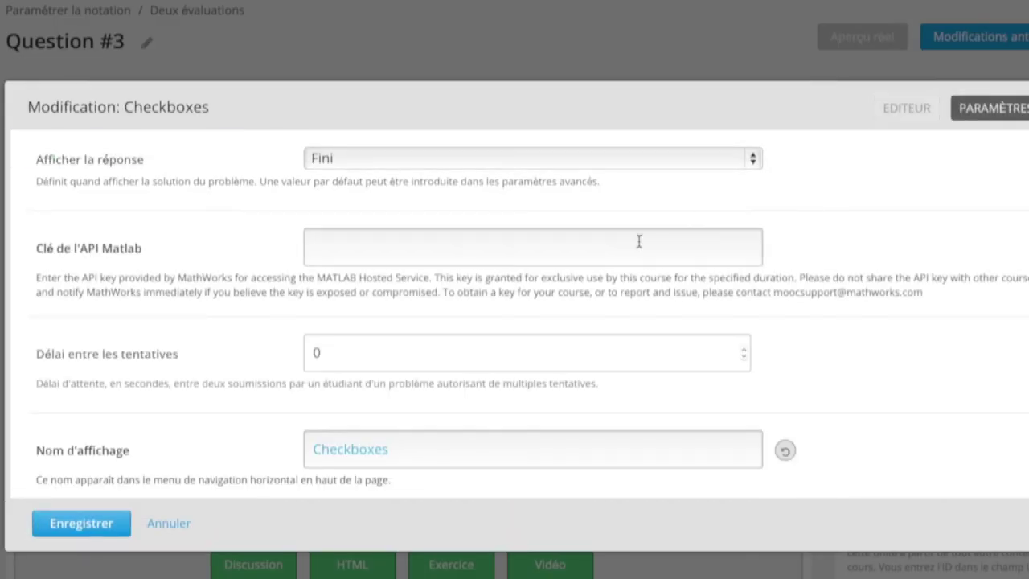
{"action": "scroll", "coordinate": [421, 359], "scroll_direction": "down", "scroll_amount": 3}
{"action": "double_click", "coordinate": [475, 334]}
{"action": "type", "text": "Troisième question"}
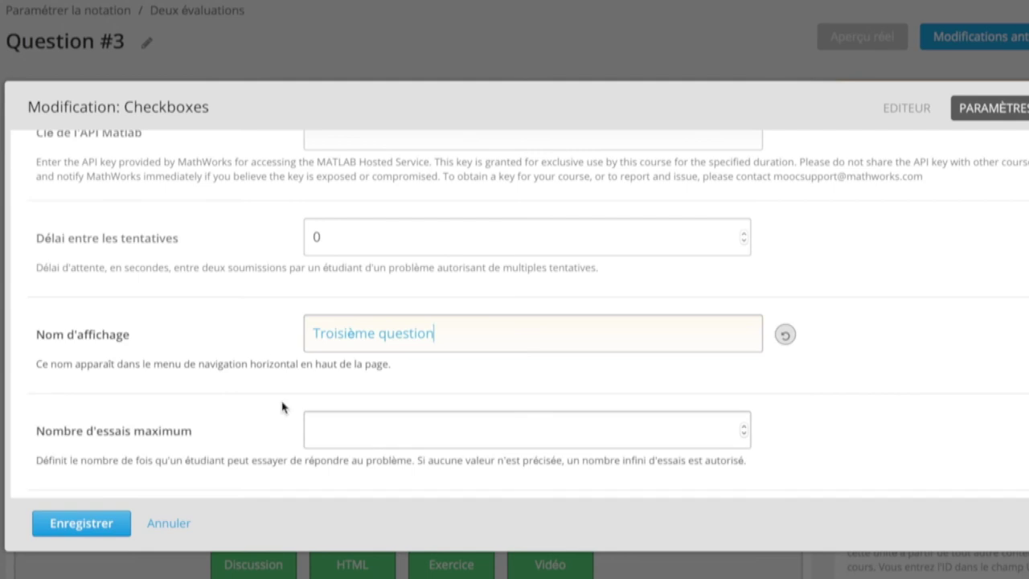
{"action": "scroll", "coordinate": [281, 407], "scroll_direction": "down", "scroll_amount": 3}
{"action": "left_click", "coordinate": [375, 302]}
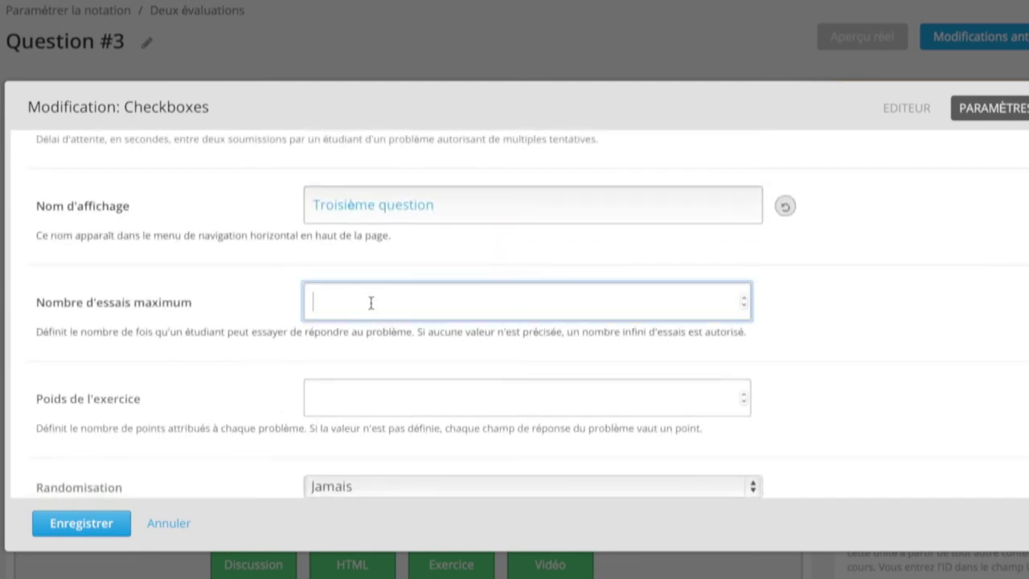
{"action": "type", "text": "1"}
- Set the third question's exercise weight to 2, save its settings and publish the unit
{"action": "left_click", "coordinate": [354, 395]}
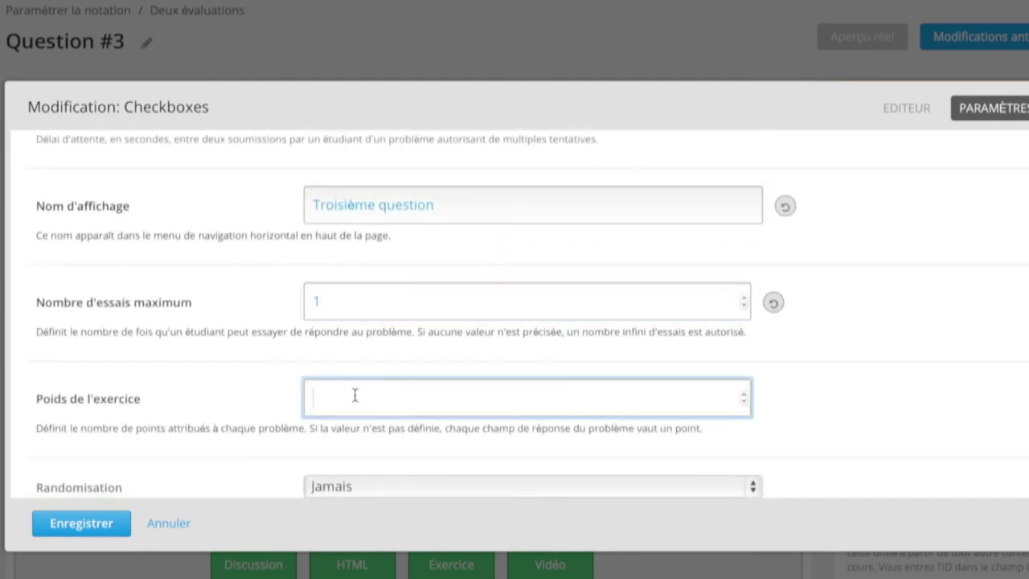
{"action": "type", "text": "2"}
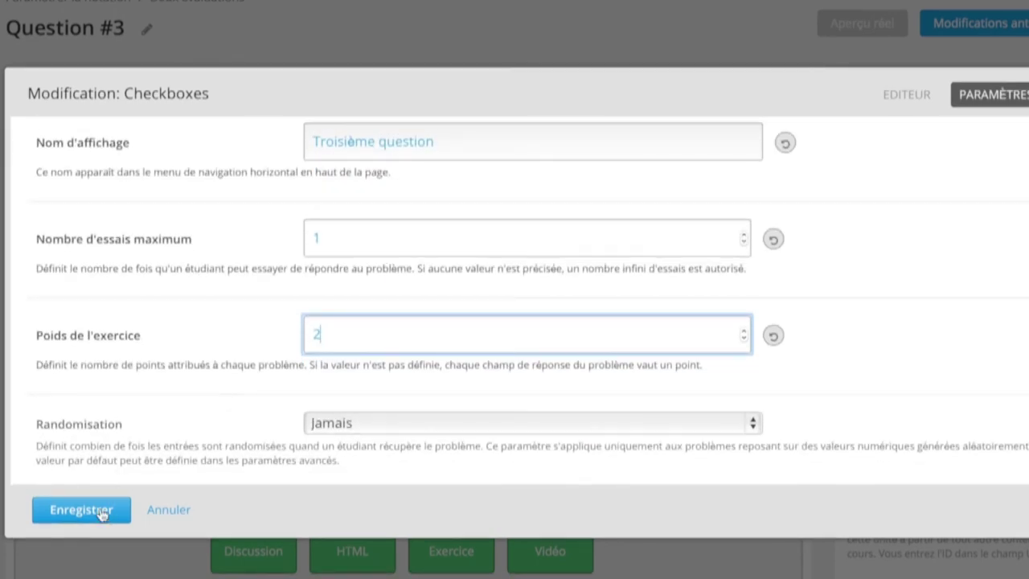
{"action": "left_click", "coordinate": [101, 511]}
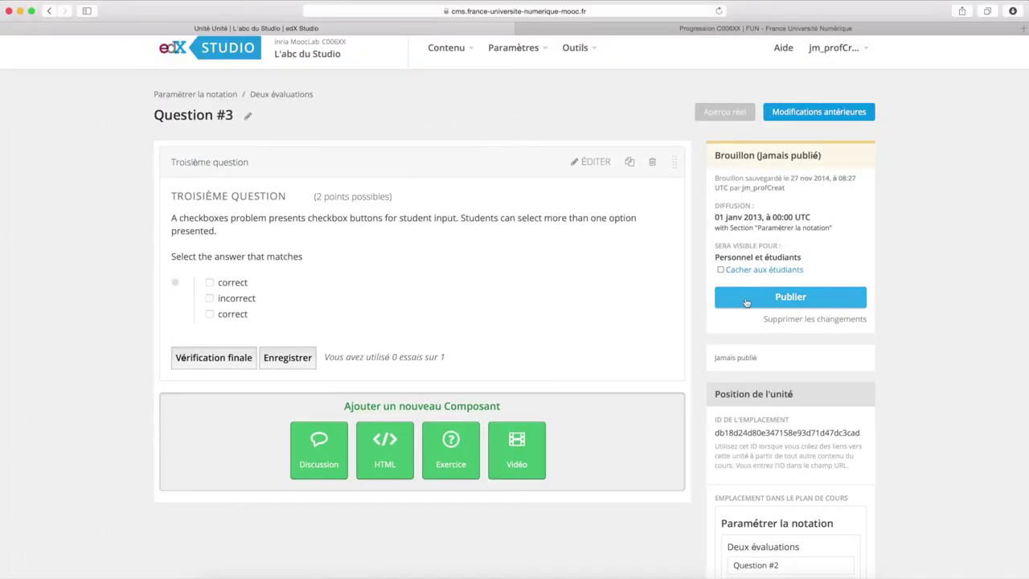
{"action": "left_click", "coordinate": [745, 298]}
- In the course outline, set the "Deux évaluations" subsection to be graded as Evaluation and save its settings
{"action": "left_click", "coordinate": [327, 56]}
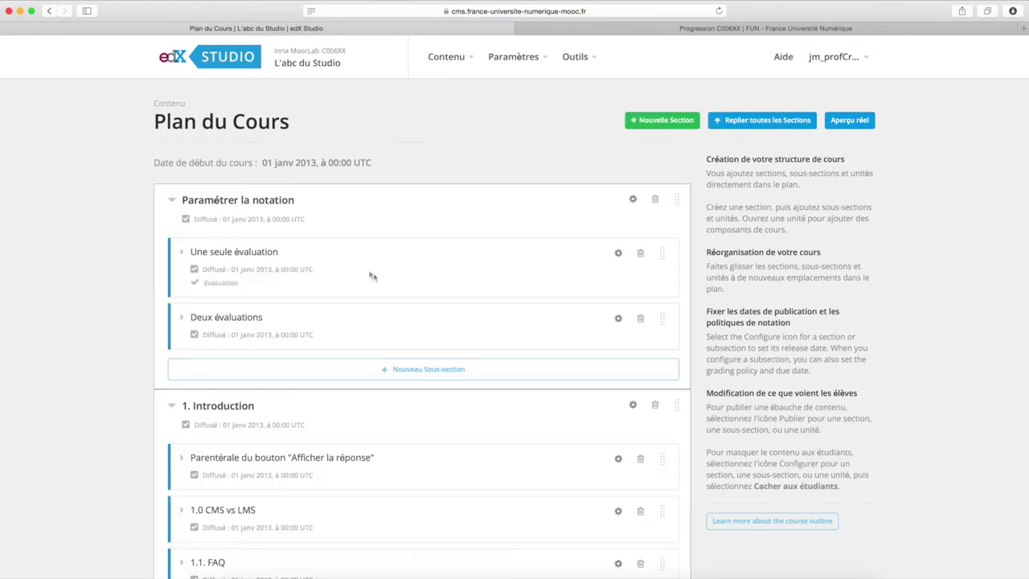
{"action": "left_click", "coordinate": [179, 319]}
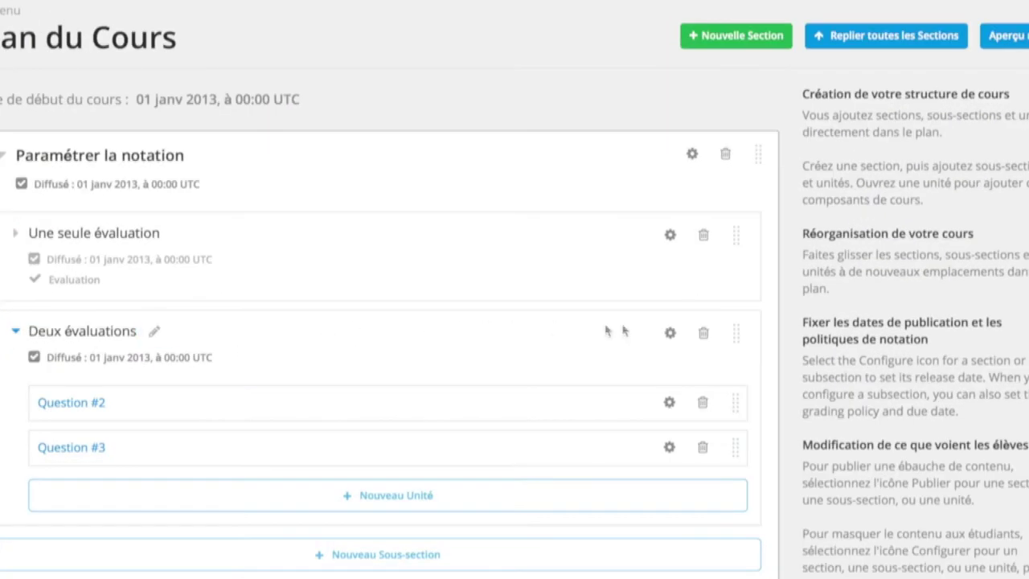
{"action": "left_click", "coordinate": [669, 332]}
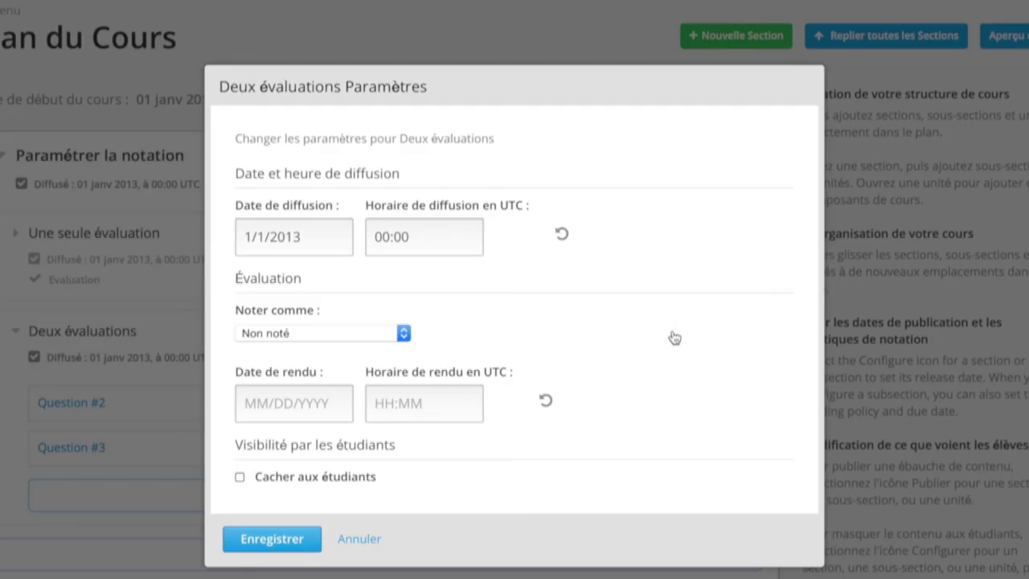
{"action": "left_click", "coordinate": [371, 339]}
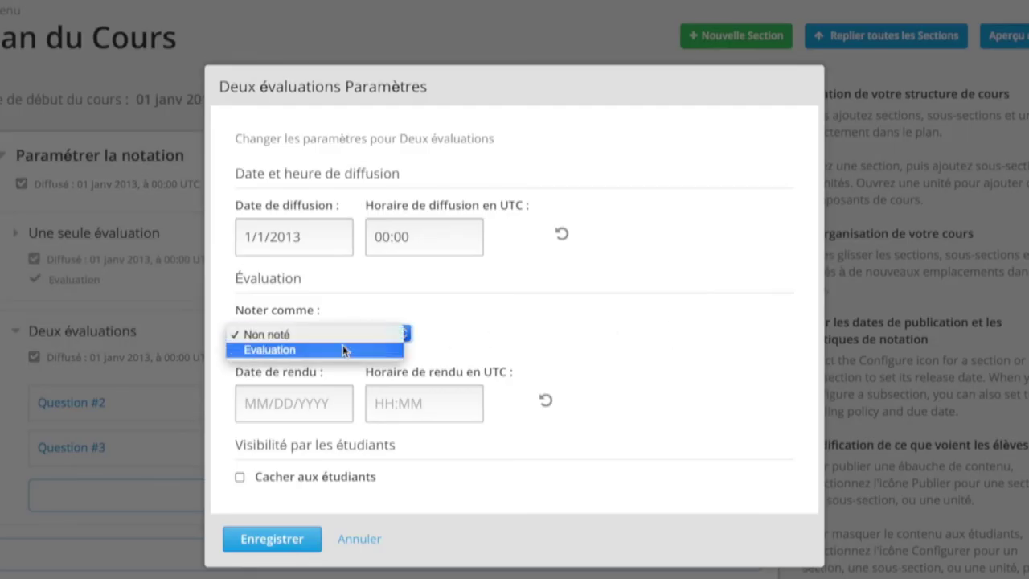
{"action": "left_click", "coordinate": [350, 351]}
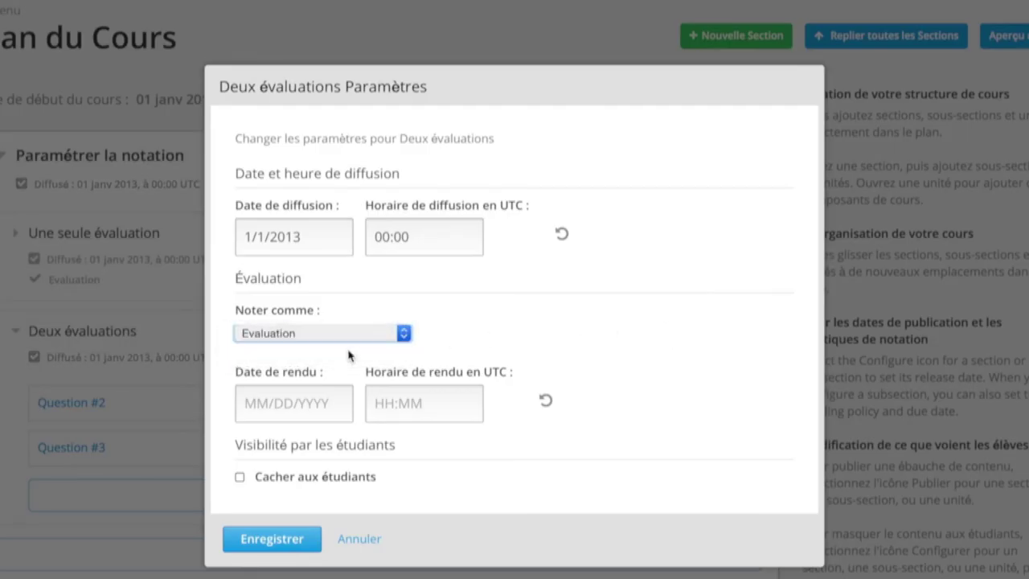
{"action": "left_click", "coordinate": [294, 549]}
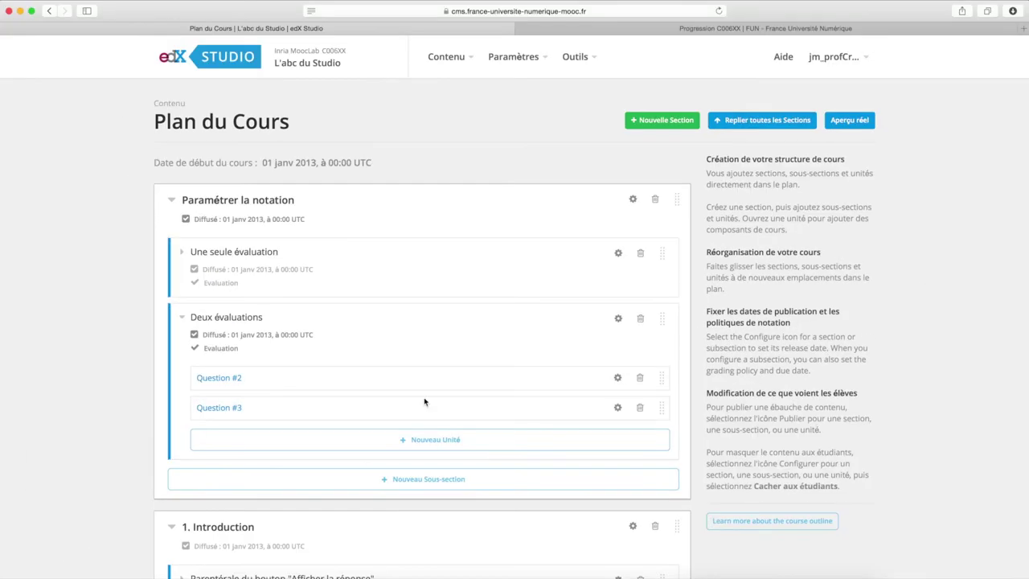
- Switch to the FUN course site, open "Deux évaluations" and submit "Deuxième question" with only "incorrect" ticked
{"action": "left_click", "coordinate": [655, 30]}
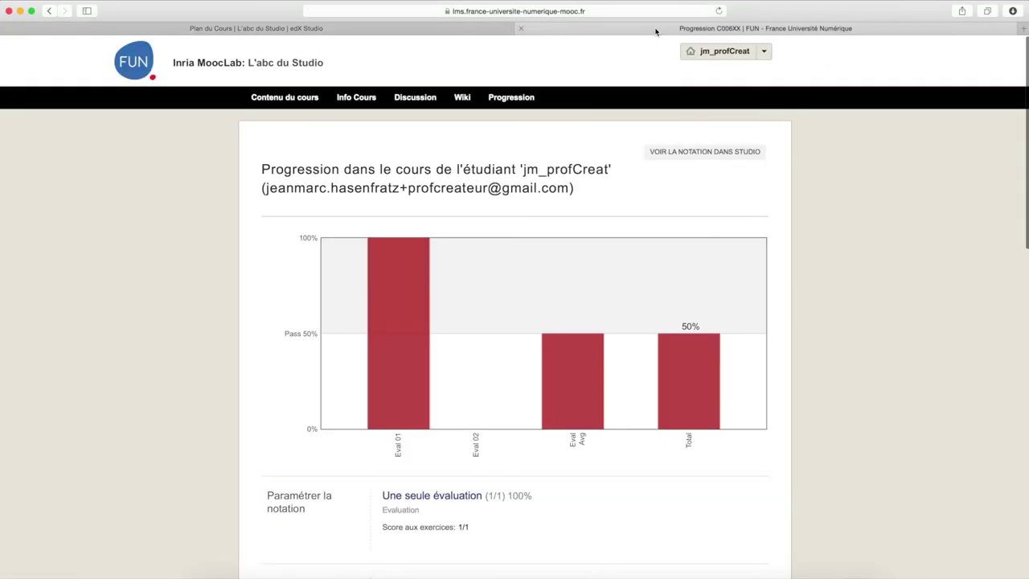
{"action": "left_click", "coordinate": [292, 99]}
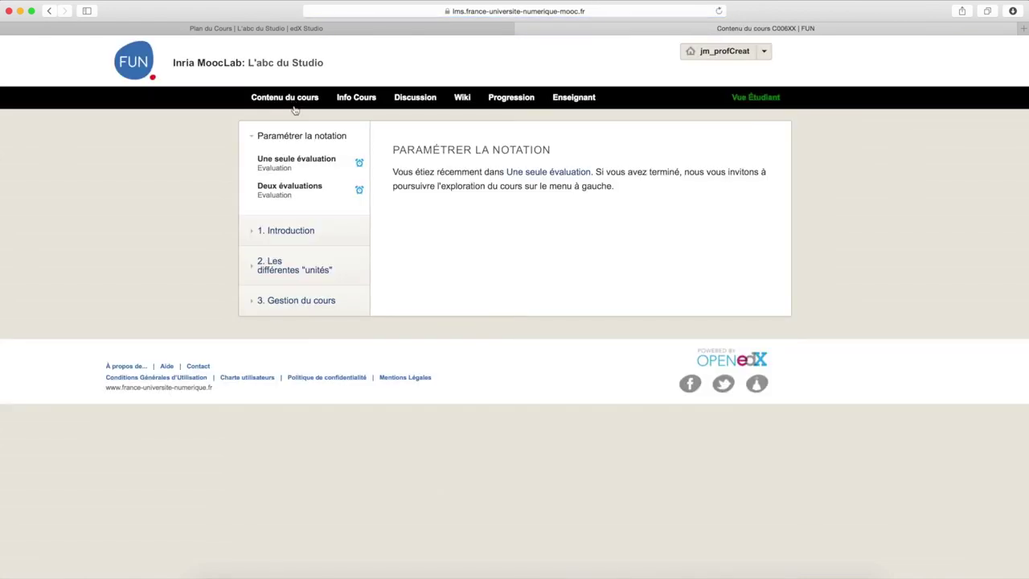
{"action": "left_click", "coordinate": [289, 188]}
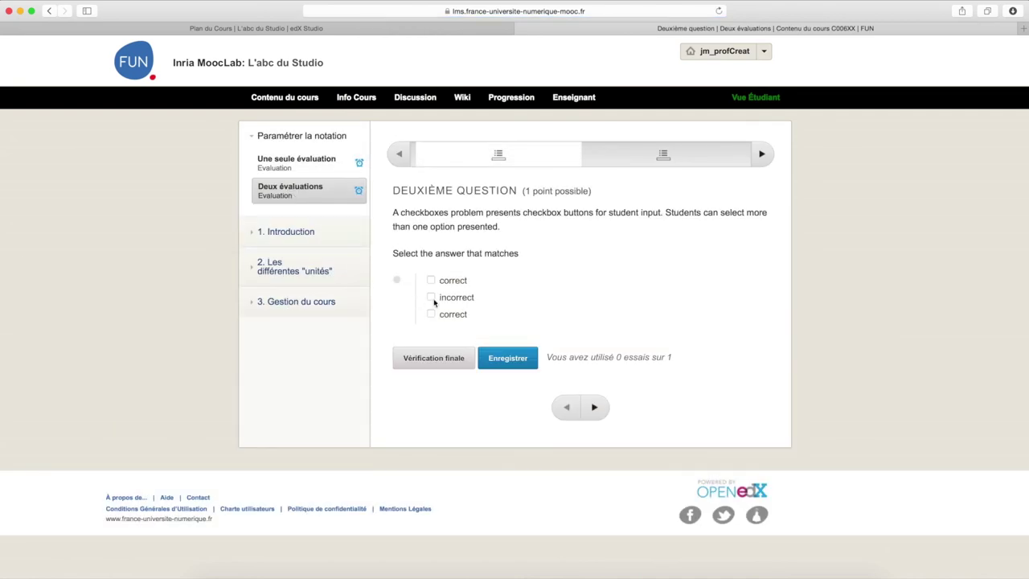
{"action": "left_click", "coordinate": [431, 297]}
{"action": "left_click", "coordinate": [434, 359]}
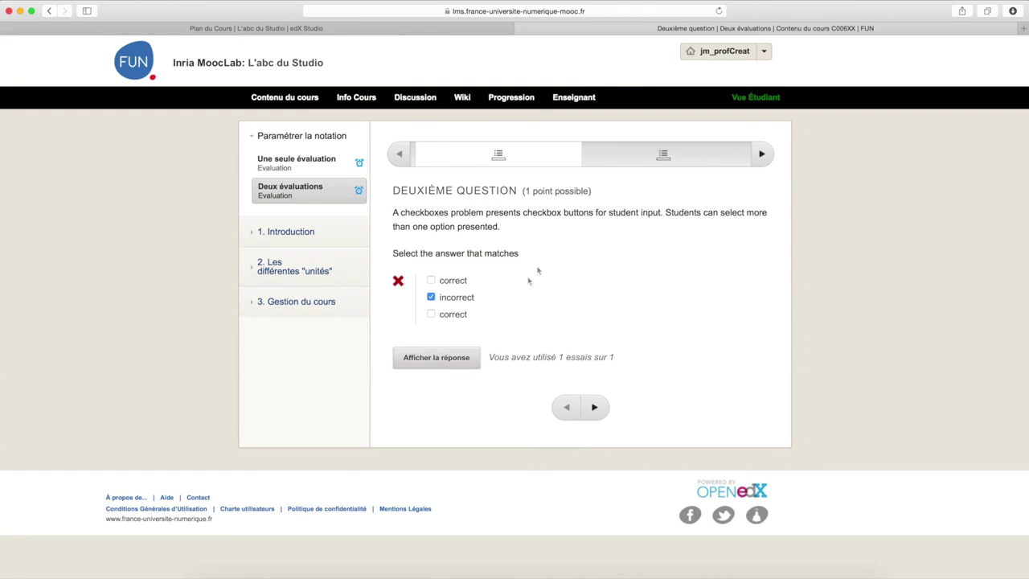
- Open "Troisième question" and submit it with only the two "correct" options ticked
{"action": "left_click", "coordinate": [641, 157]}
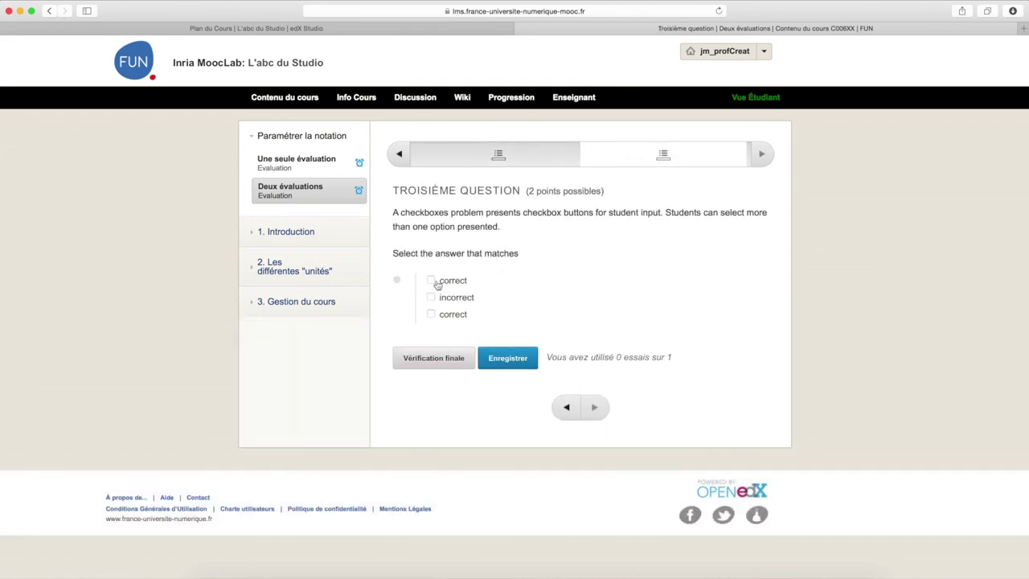
{"action": "left_click", "coordinate": [433, 358]}
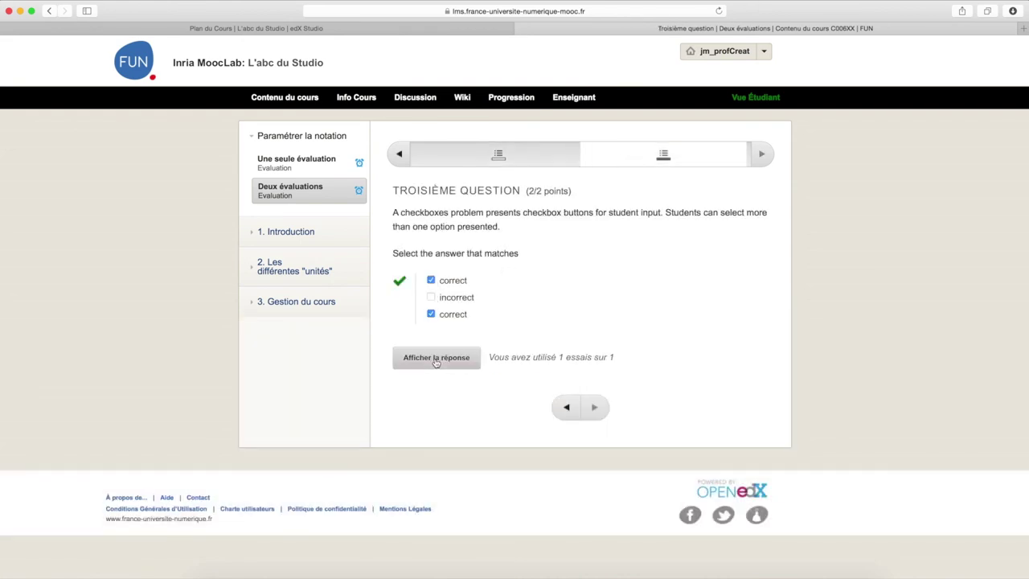
- Open the student's progress page and examine the grade chart and the exercise scores under "Paramétrer la notation"
{"action": "left_click", "coordinate": [513, 97]}
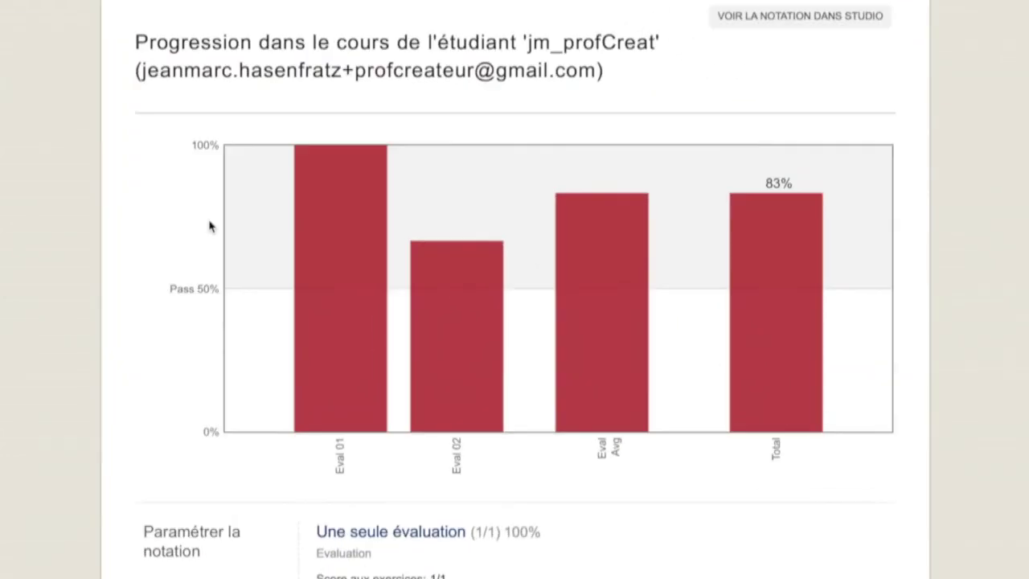
{"action": "scroll", "coordinate": [311, 290], "scroll_direction": "down", "scroll_amount": 2}
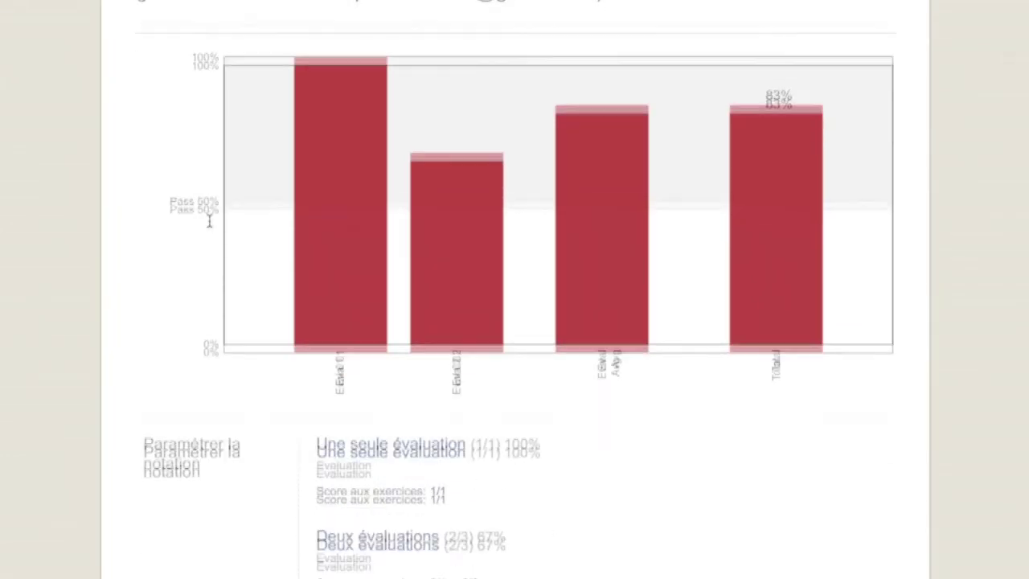
{"action": "scroll", "coordinate": [209, 221], "scroll_direction": "down", "scroll_amount": 1}
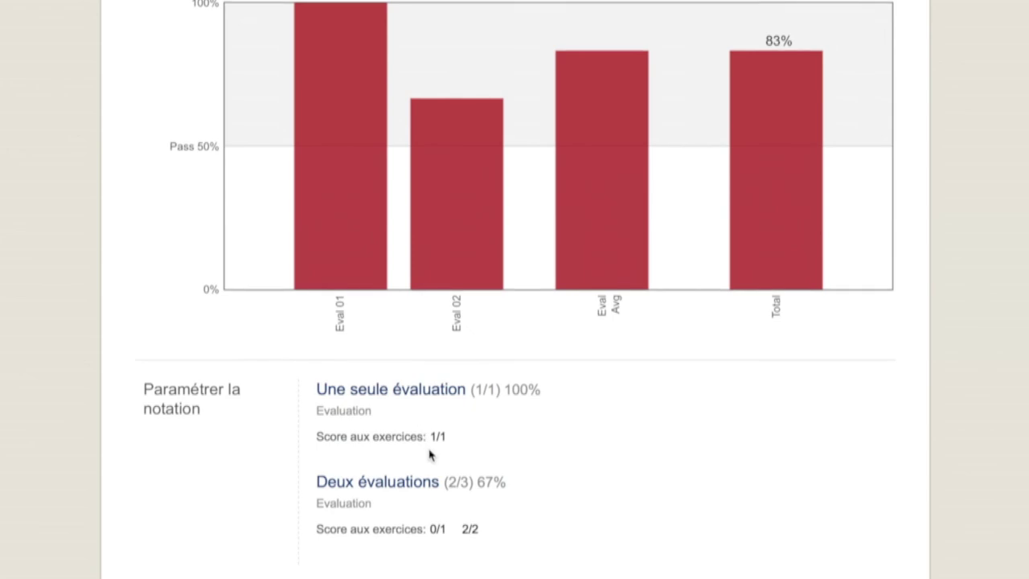